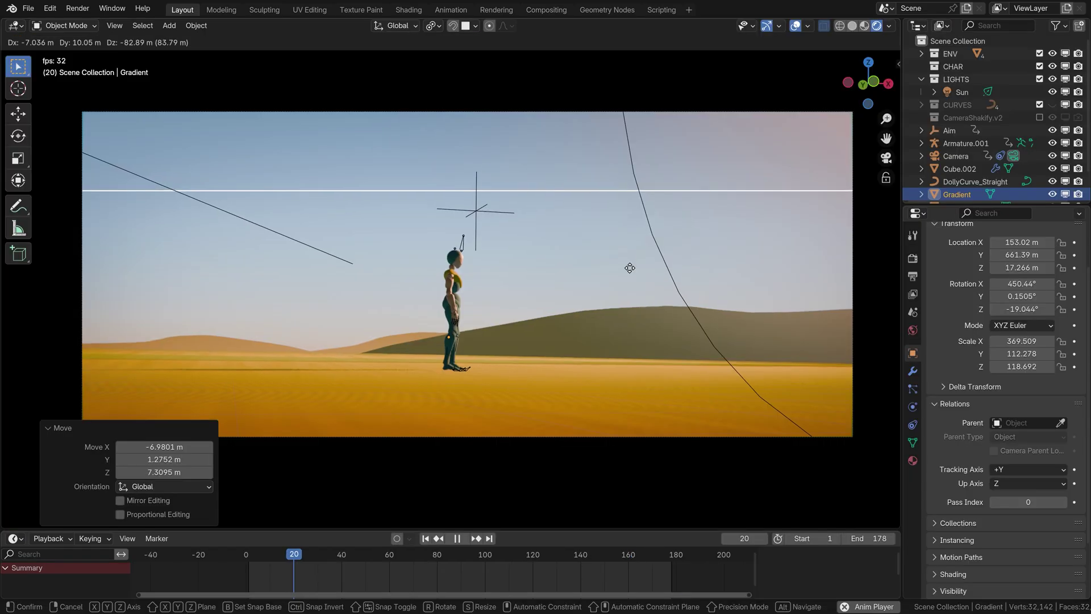
# - Cancel the move of the Gradient object so it stays in place
pyautogui.rightClick(640, 146)
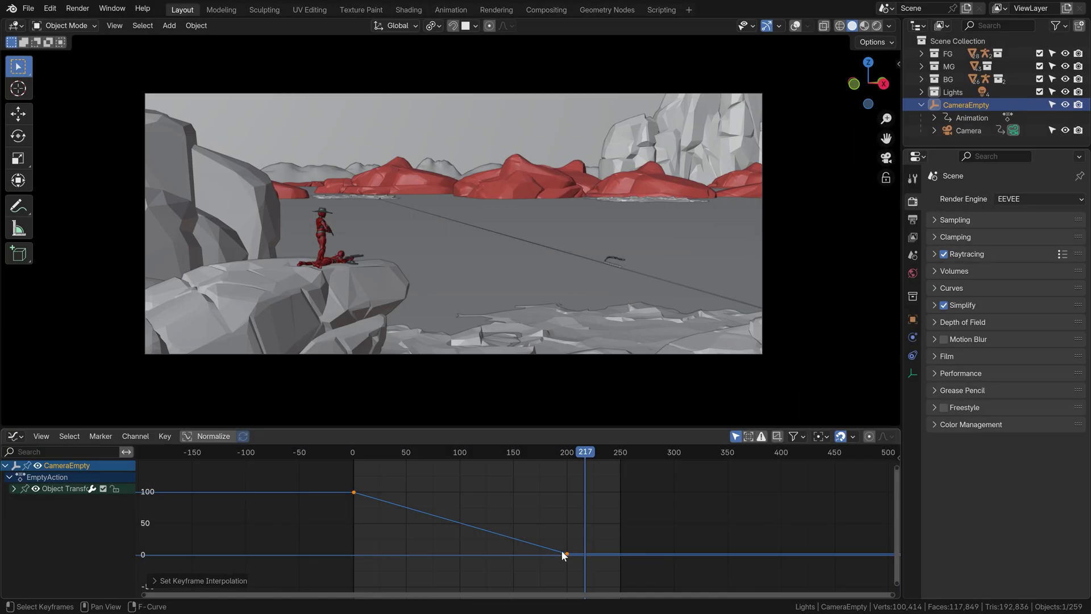
# - Switch CameraEmpty's keys to Bézier interpolation and preview the smoothed move
pyautogui.rightClick(562, 554)
pyautogui.moveTo(565, 516)
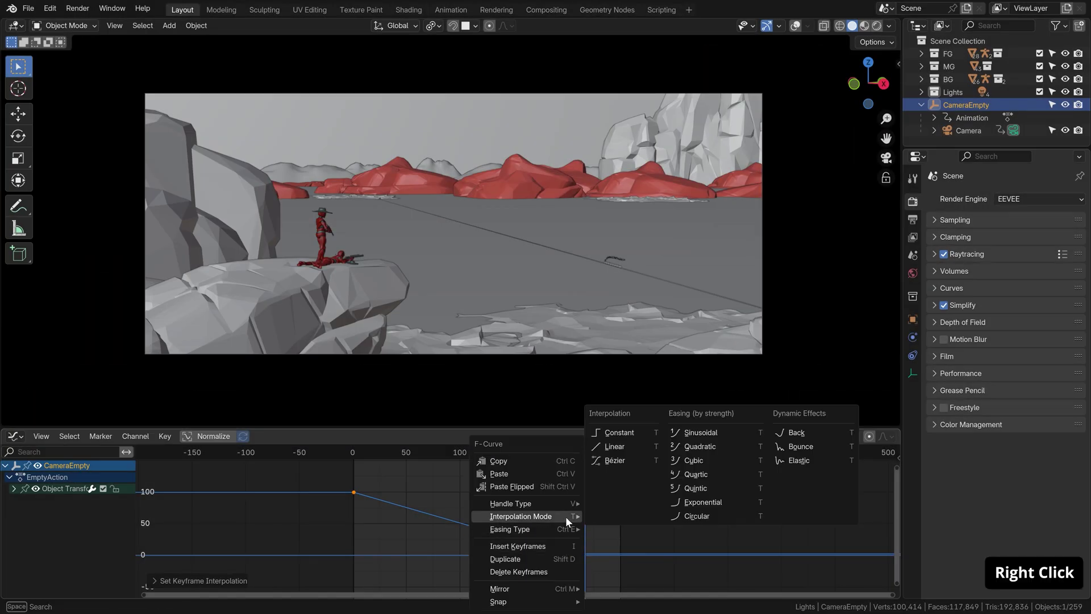
pyautogui.click(615, 461)
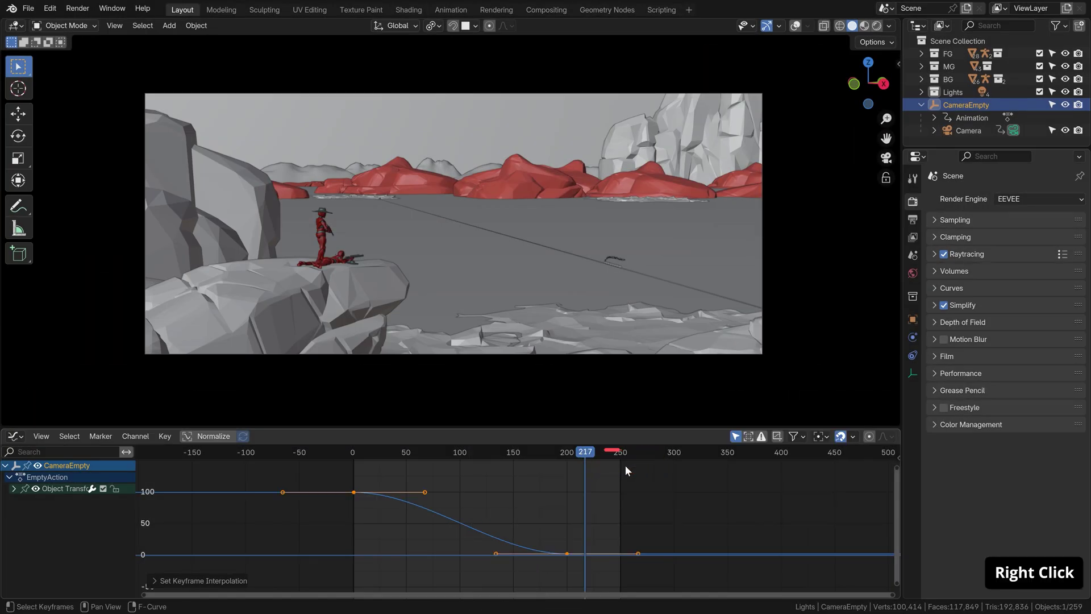
pyautogui.press('space')
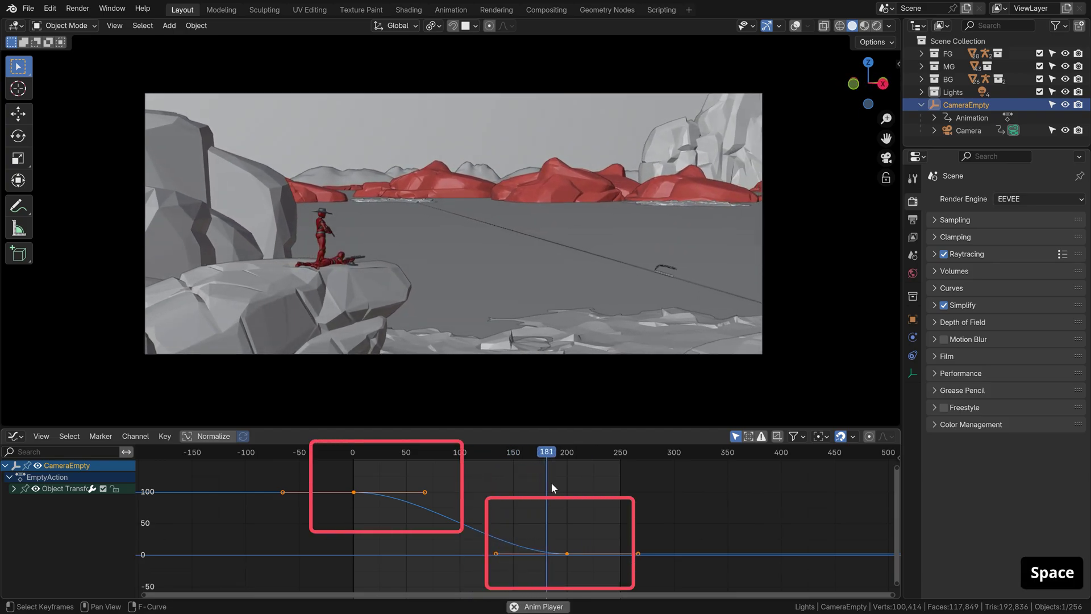
pyautogui.press('space')
# - Widen the final keyframe's handles along time and preview the ease from frame 137
pyautogui.click(566, 553)
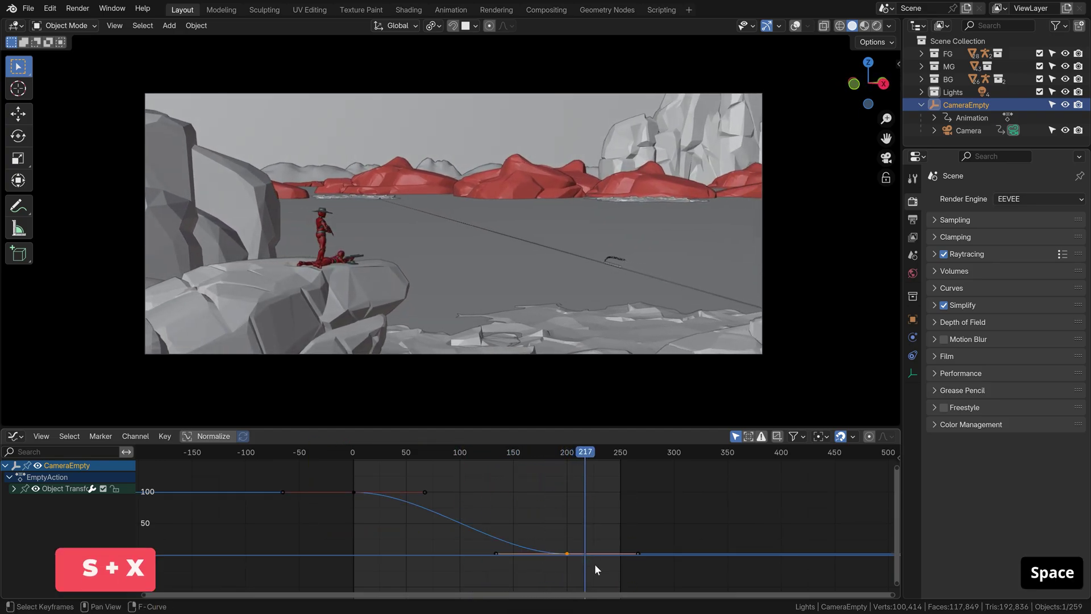
pyautogui.press('s')
pyautogui.press('x')
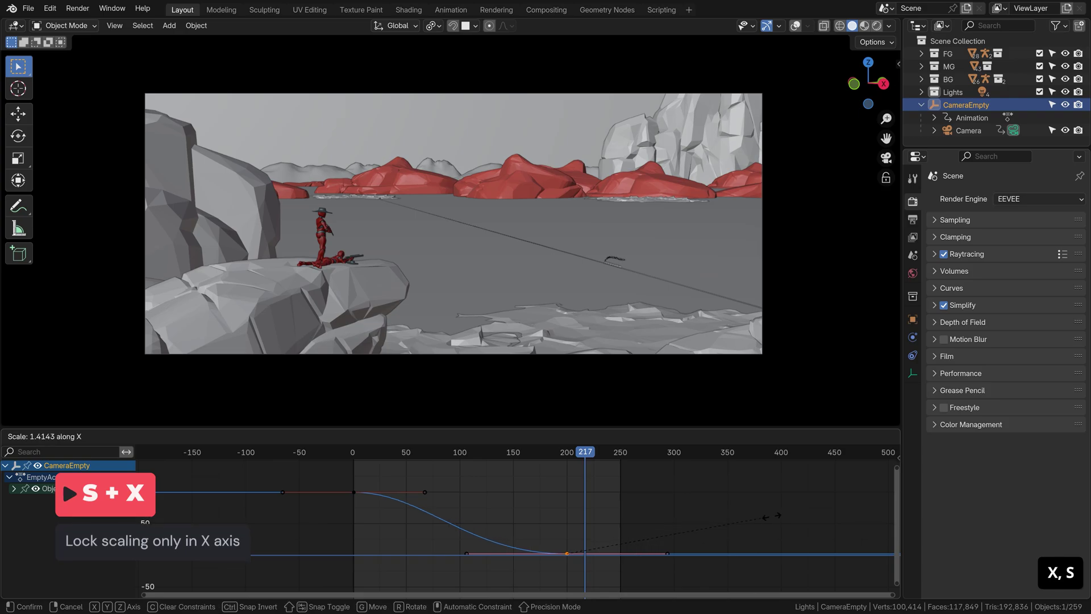
pyautogui.click(825, 521)
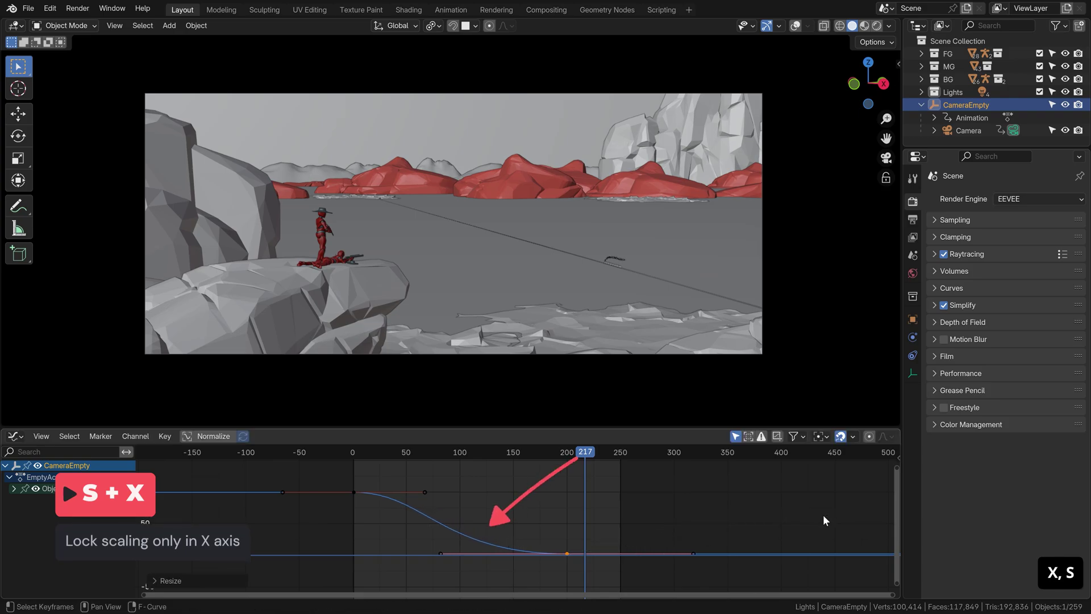
pyautogui.click(497, 453)
pyautogui.press('space')
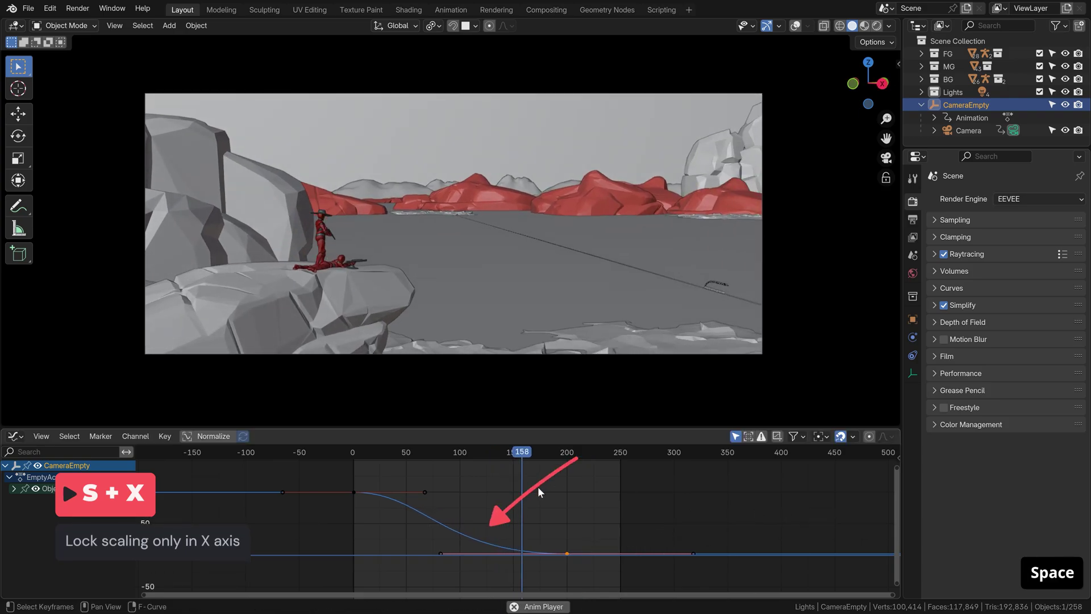
pyautogui.press('space')
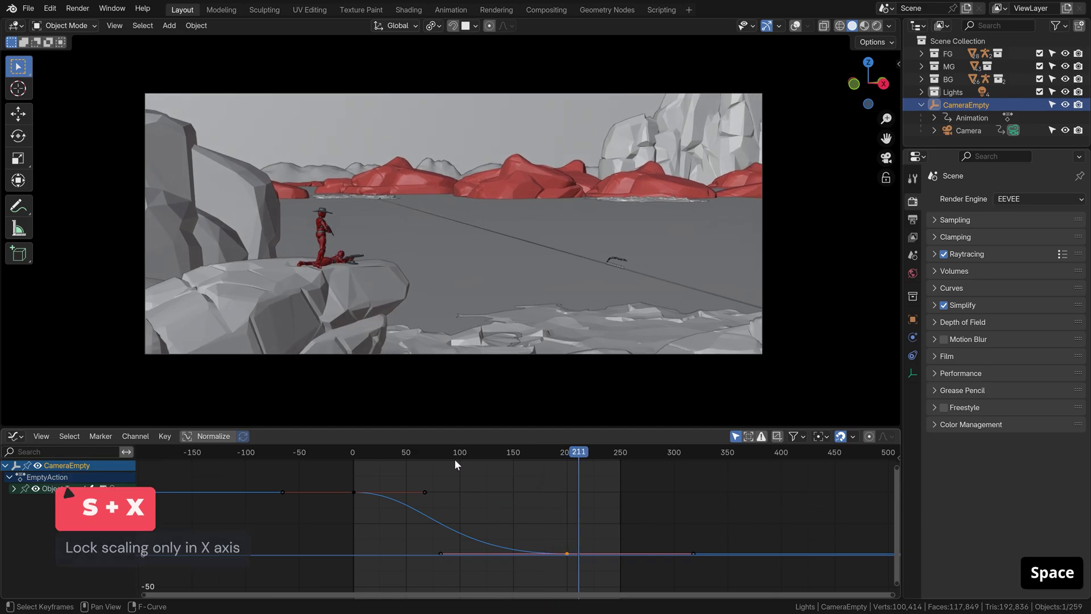
# - Widen the final key's handles further for a longer ease-out and replay from frame 80
pyautogui.press('s')
pyautogui.click(643, 505)
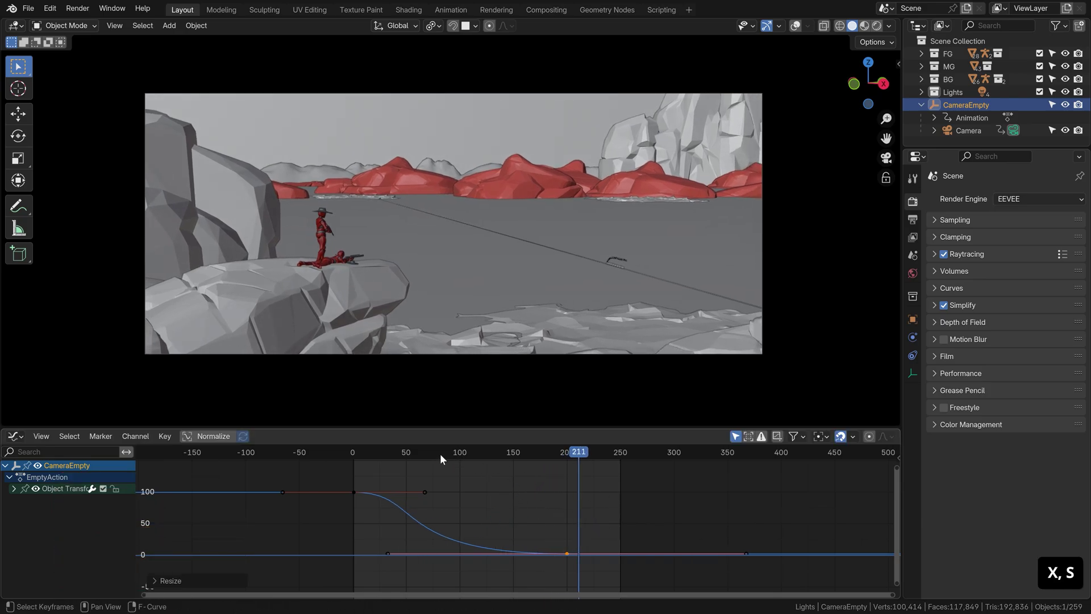
pyautogui.click(440, 454)
pyautogui.press('space')
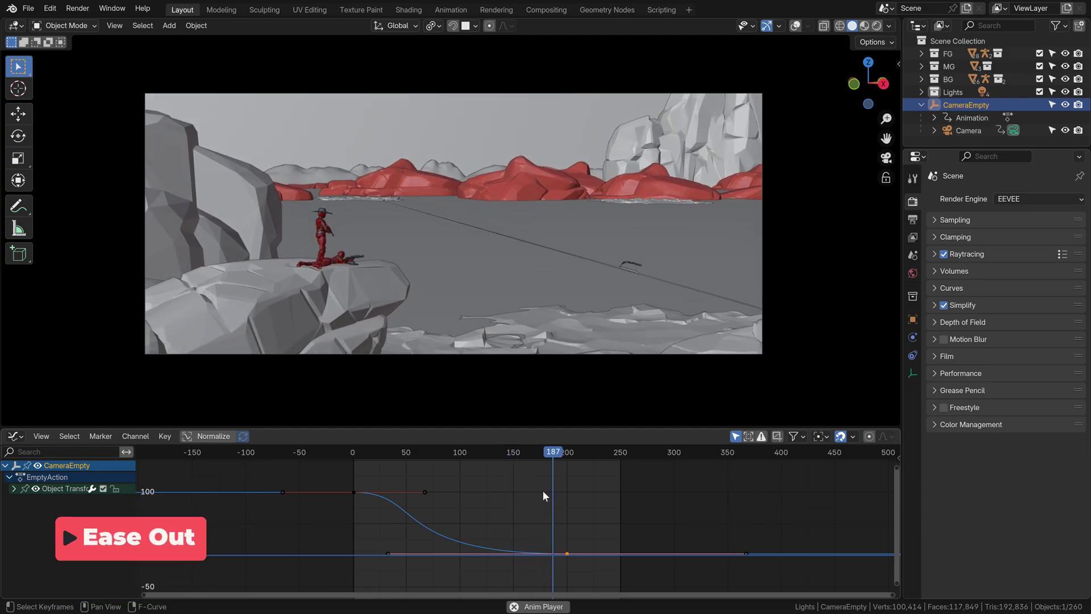
pyautogui.press('space')
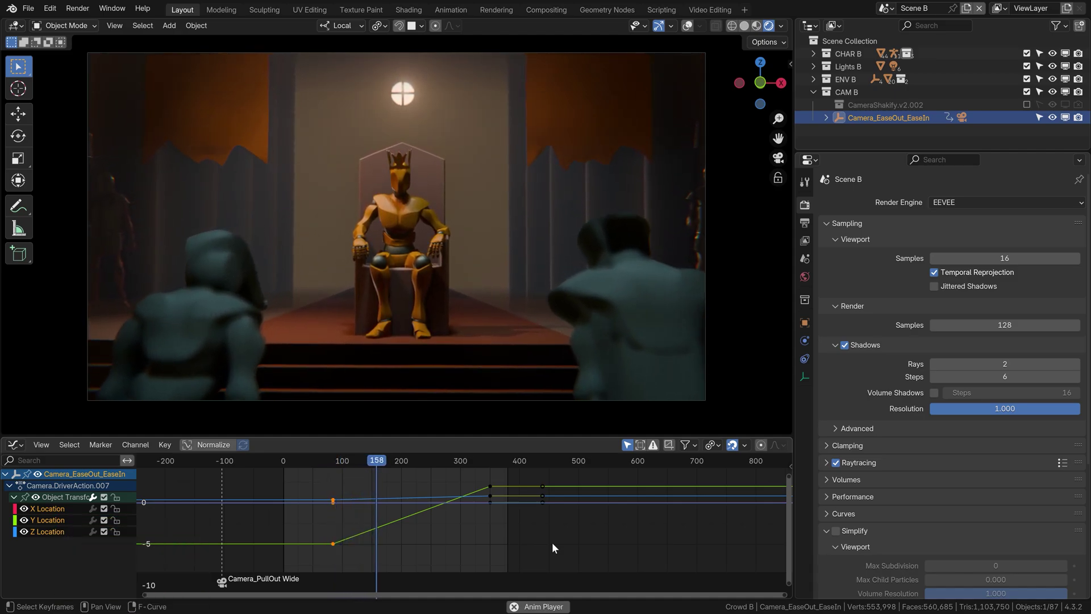
# - Set Camera_EaseOut_EaseIn's location keys to Bézier interpolation
pyautogui.rightClick(334, 500)
pyautogui.moveTo(318, 516)
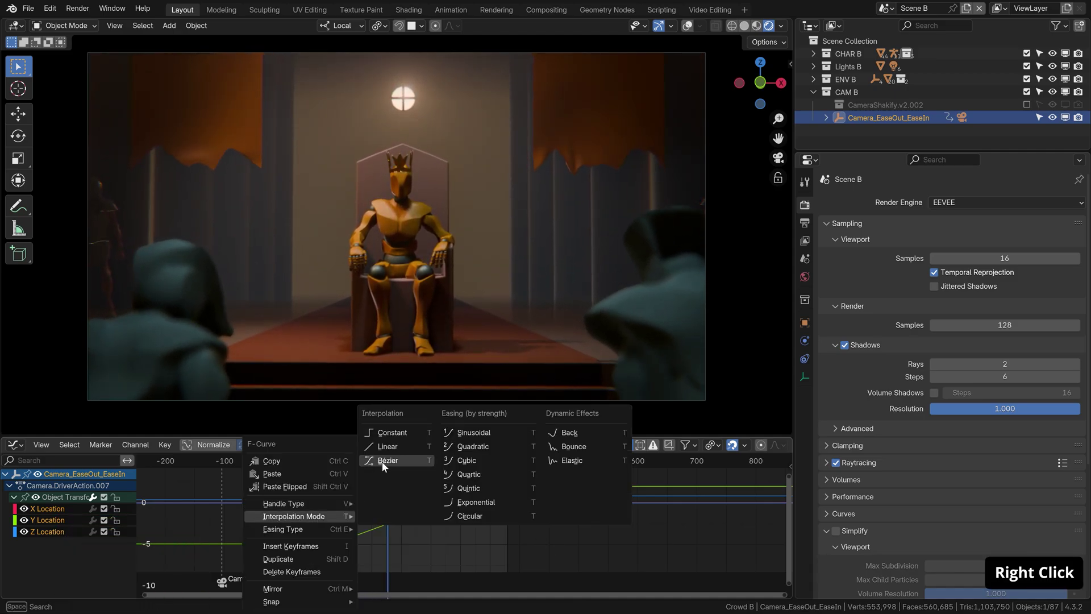
pyautogui.click(382, 460)
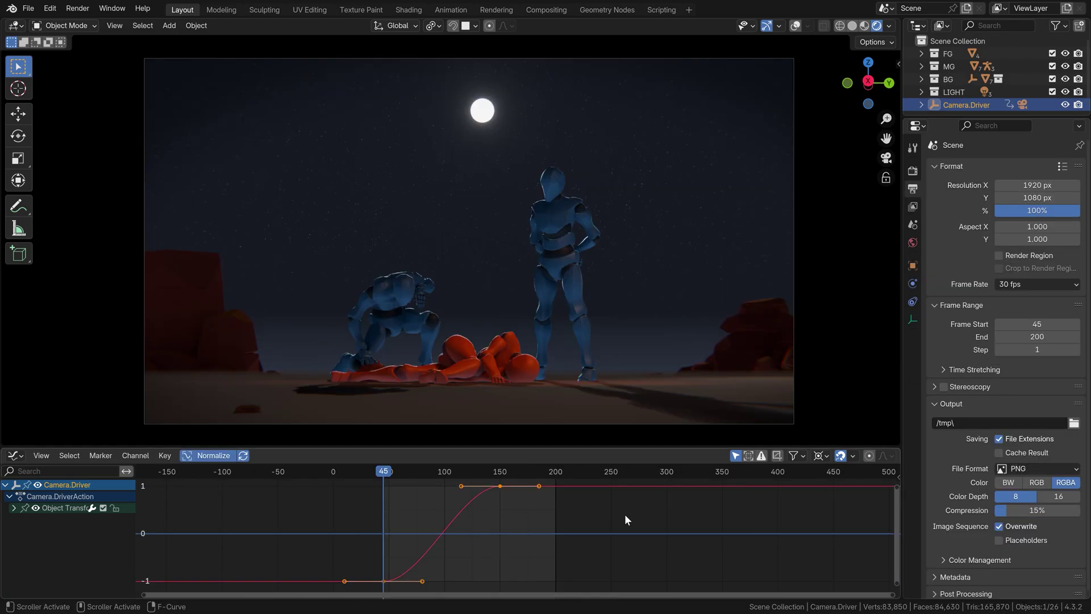
# - Play back the night scene's Camera.Driver move twice
pyautogui.press('space')
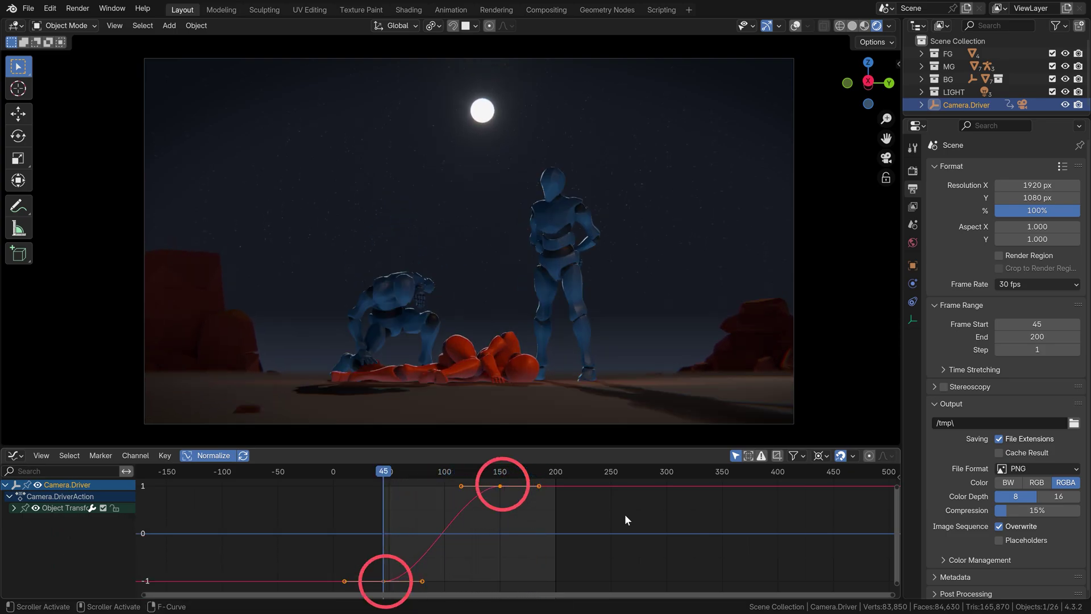
pyautogui.press('space')
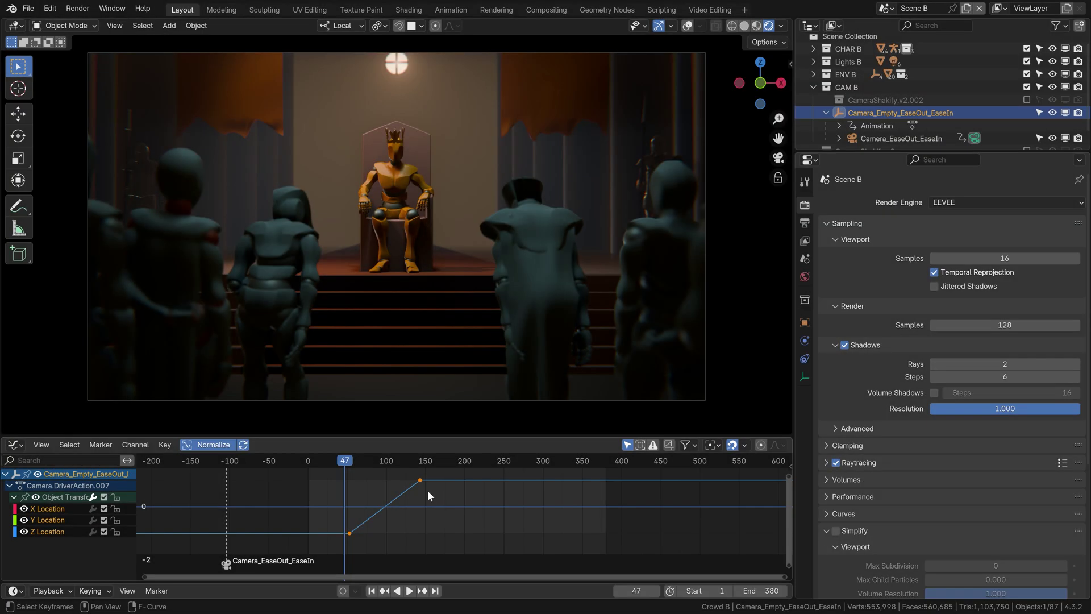
# - Make the push-in keys Bézier and widen the start and end keys' handles along time
pyautogui.rightClick(427, 493)
pyautogui.moveTo(421, 478)
pyautogui.click(472, 523)
pyautogui.moveTo(324, 504); pyautogui.dragTo(362, 543)
pyautogui.press('s')
pyautogui.press('x')
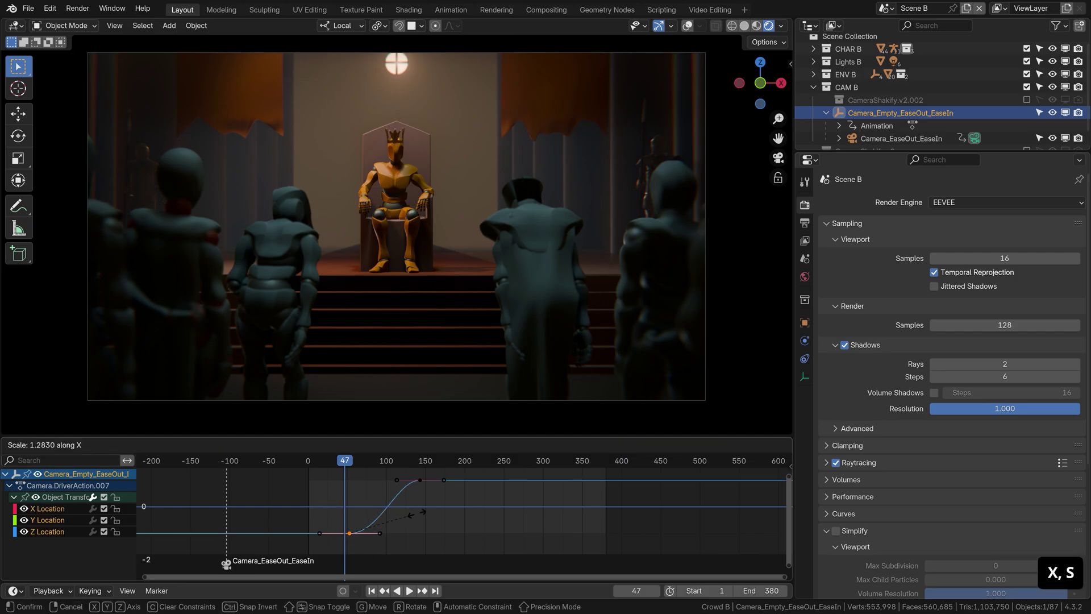
pyautogui.click(377, 516)
pyautogui.click(420, 480)
pyautogui.press('s')
pyautogui.press('x')
# - Insert keys on all channels at frame 93 and widen that key's handles along time
pyautogui.click(507, 489)
pyautogui.press('i')
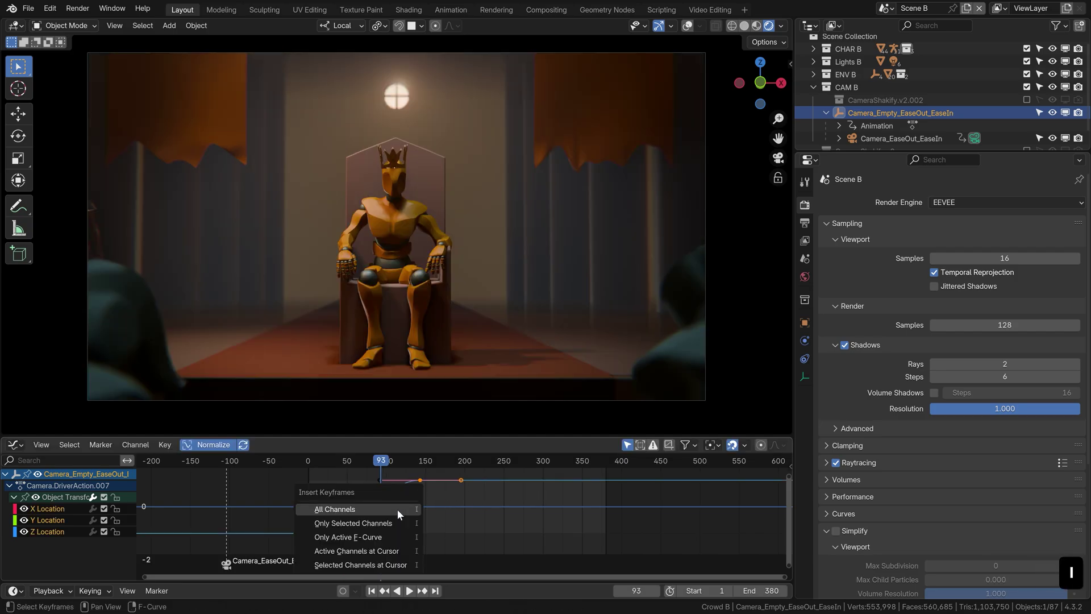
pyautogui.click(397, 509)
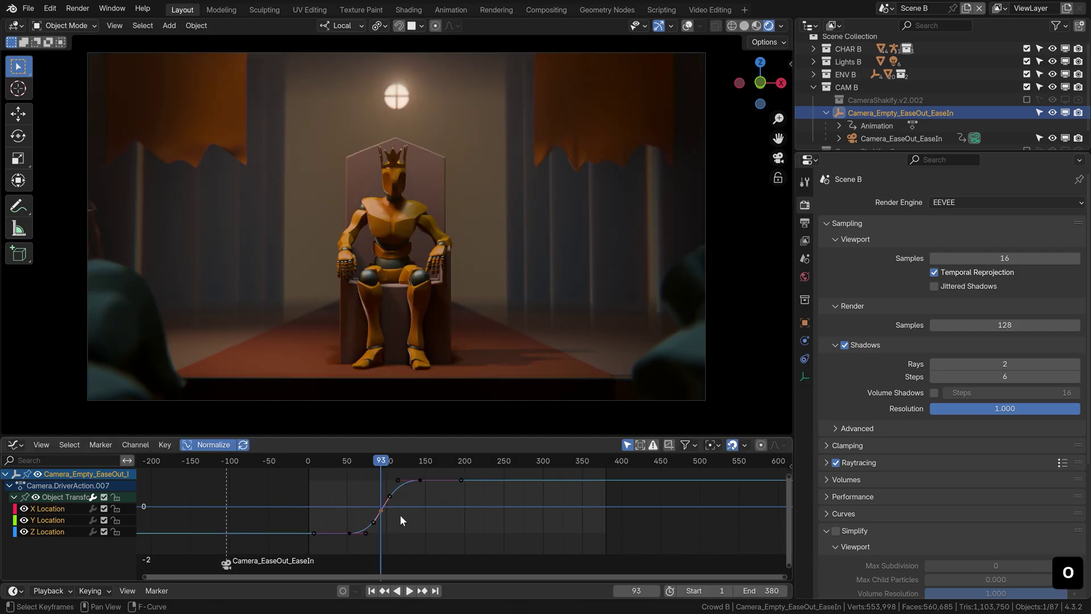
pyautogui.press('s')
pyautogui.press('x')
pyautogui.click(480, 502)
# - Shift the keys later in time and play the reworked push-in from frame 37
pyautogui.press('g')
pyautogui.press('x')
pyautogui.click(491, 502)
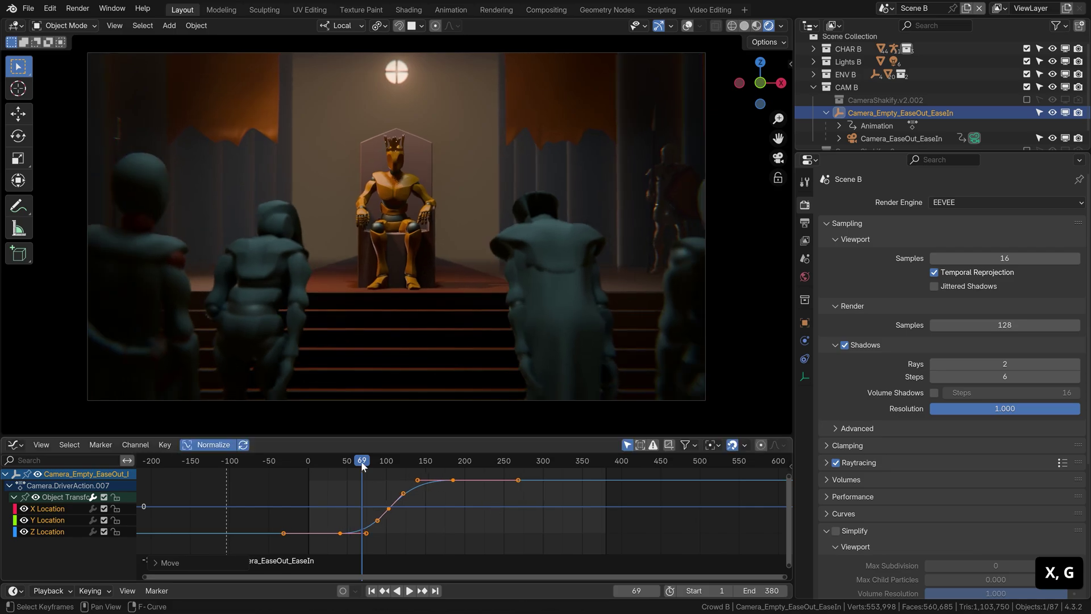
pyautogui.click(338, 461)
pyautogui.press('space')
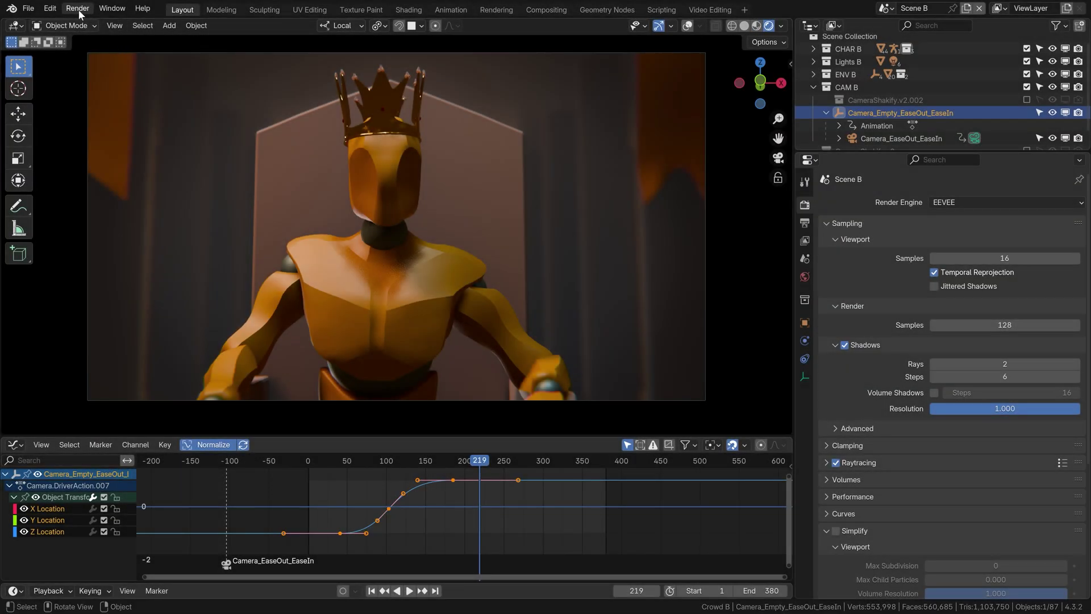
# - Find 'shakify' in Preferences > Get Extensions and install the Camera Shakify extension
pyautogui.click(50, 9)
pyautogui.click(79, 172)
pyautogui.click(51, 115)
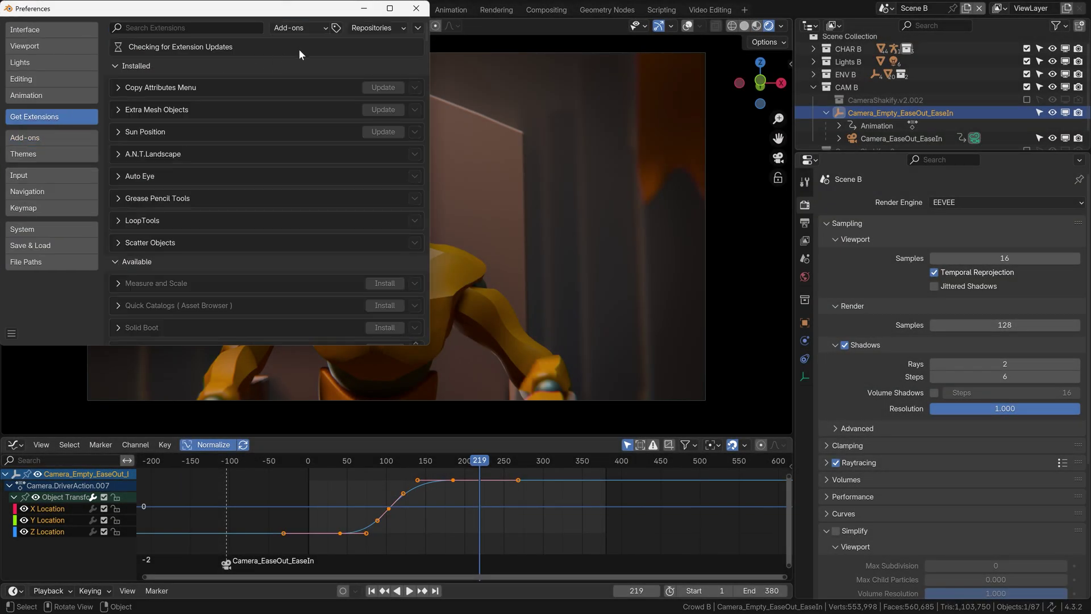
pyautogui.click(209, 30)
pyautogui.write('shakify')
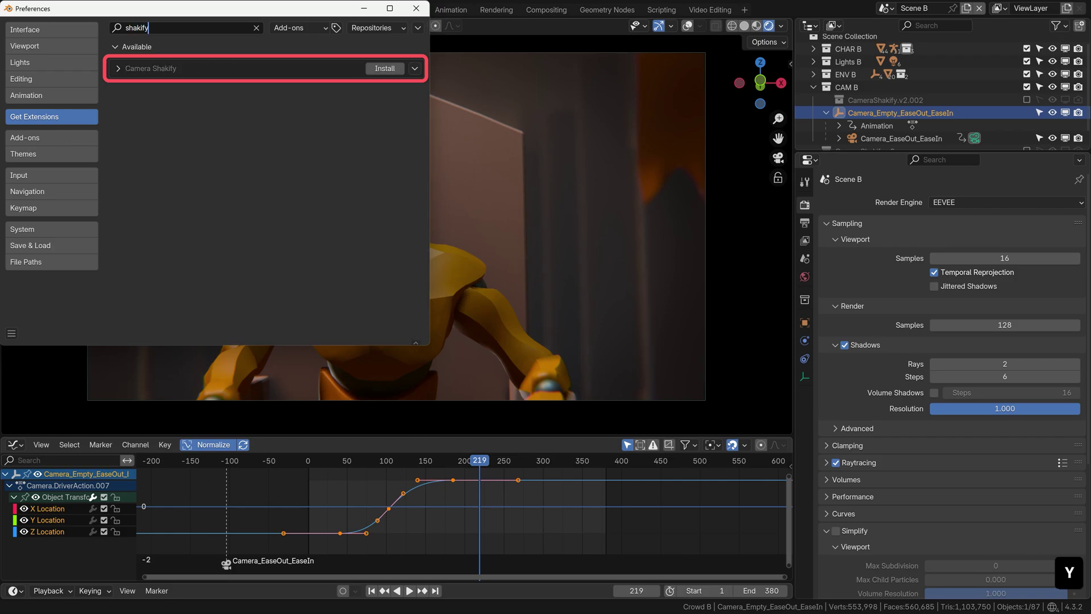
pyautogui.click(385, 68)
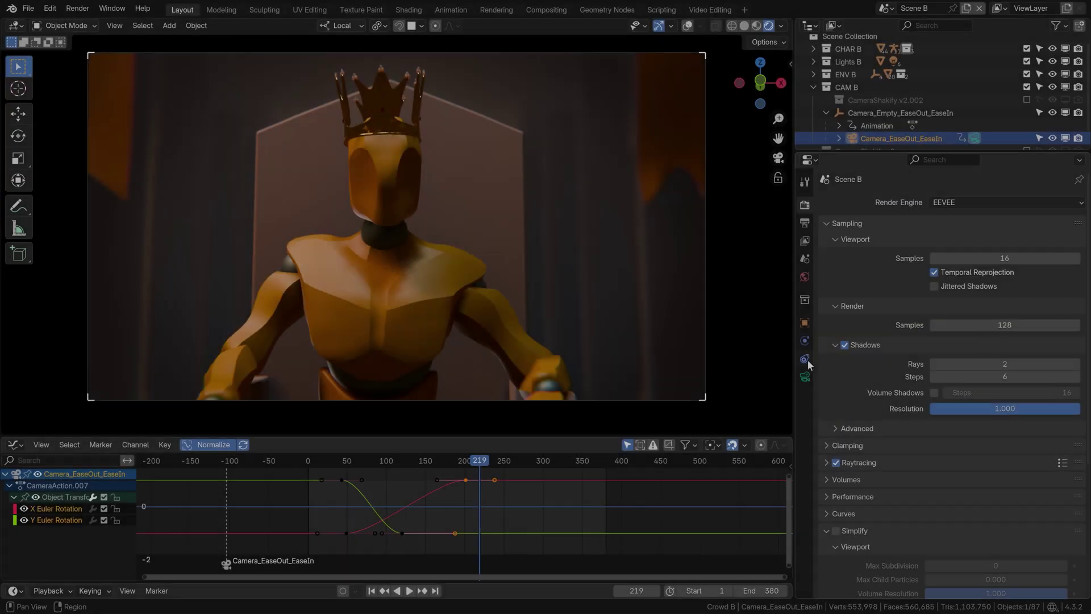
# - Add The Closeup shake layer to the close-up camera in the Camera Shakify panel
pyautogui.scroll(-5, 869, 455)
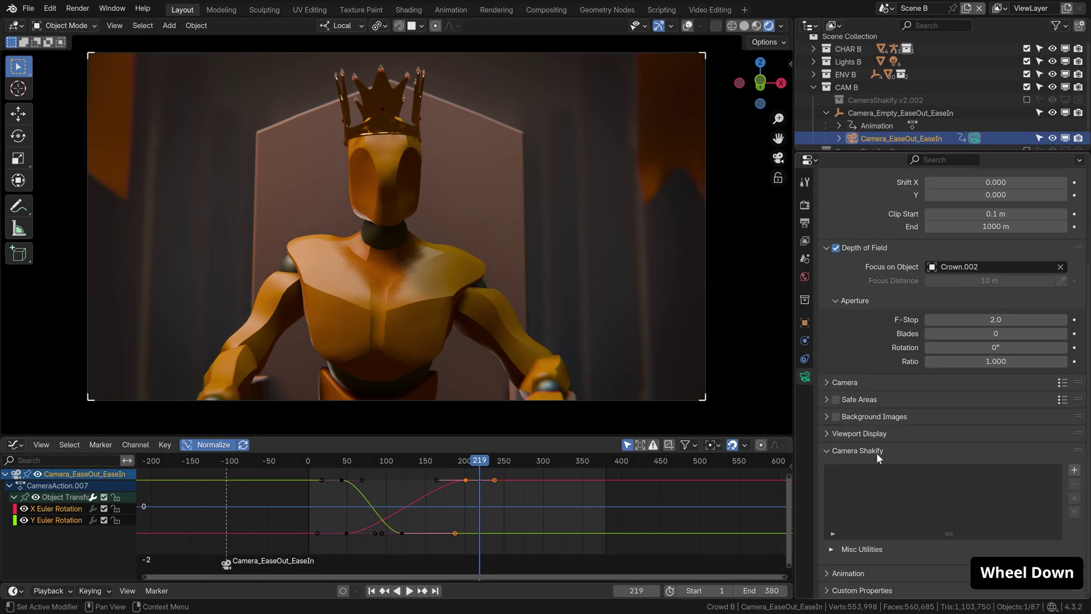
pyautogui.click(1074, 469)
pyautogui.scroll(-2, 1003, 467)
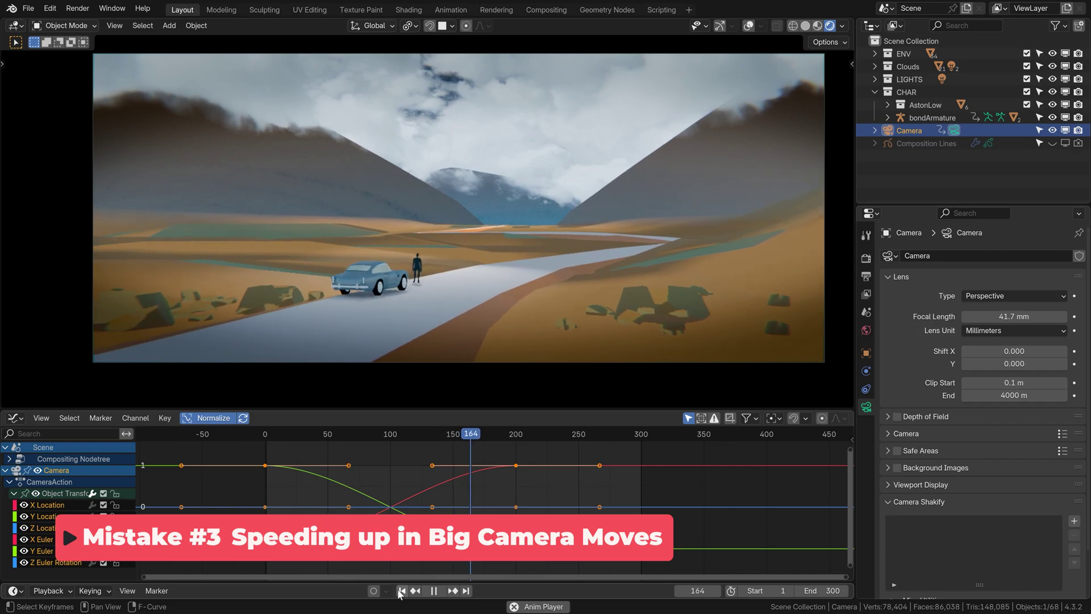
# - Replay the car shot, then collapse the frame-0 keys' handles to zero for an abrupt start
pyautogui.click(401, 590)
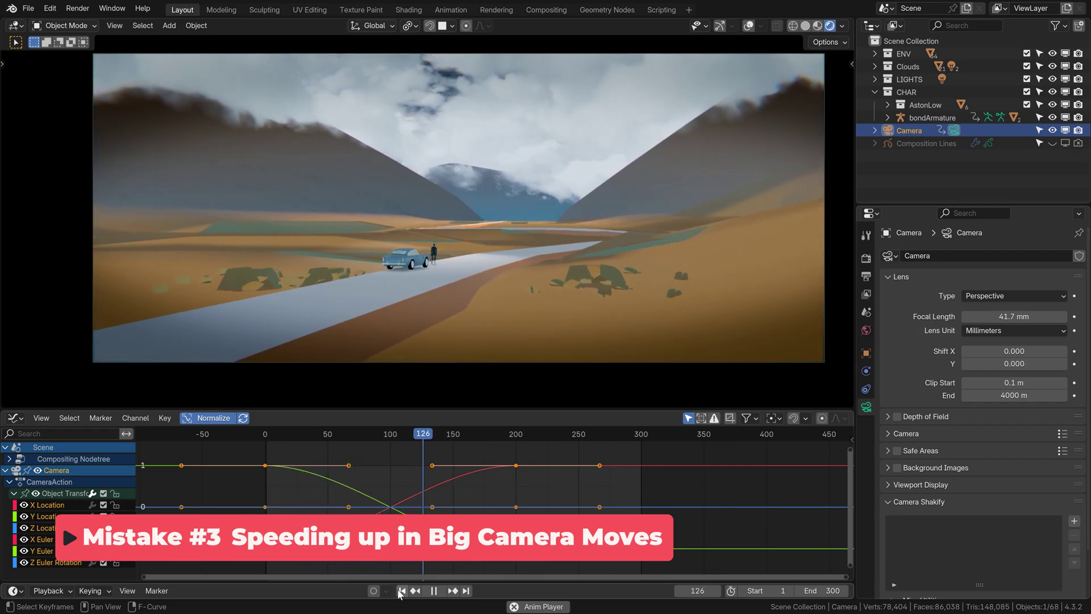
pyautogui.click(401, 591)
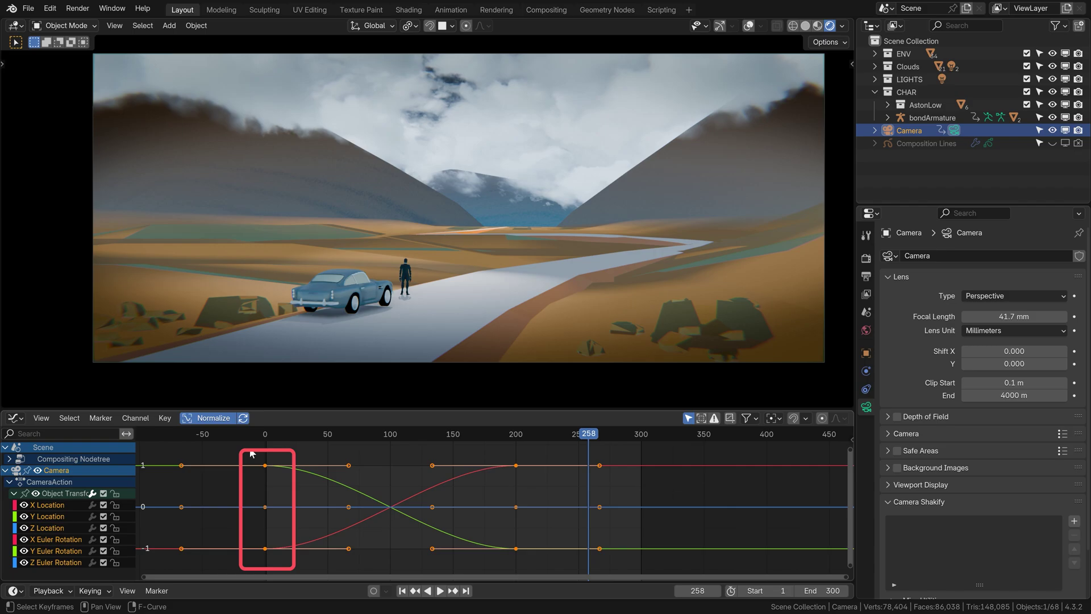
pyautogui.moveTo(252, 453); pyautogui.dragTo(278, 565)
pyautogui.press('s')
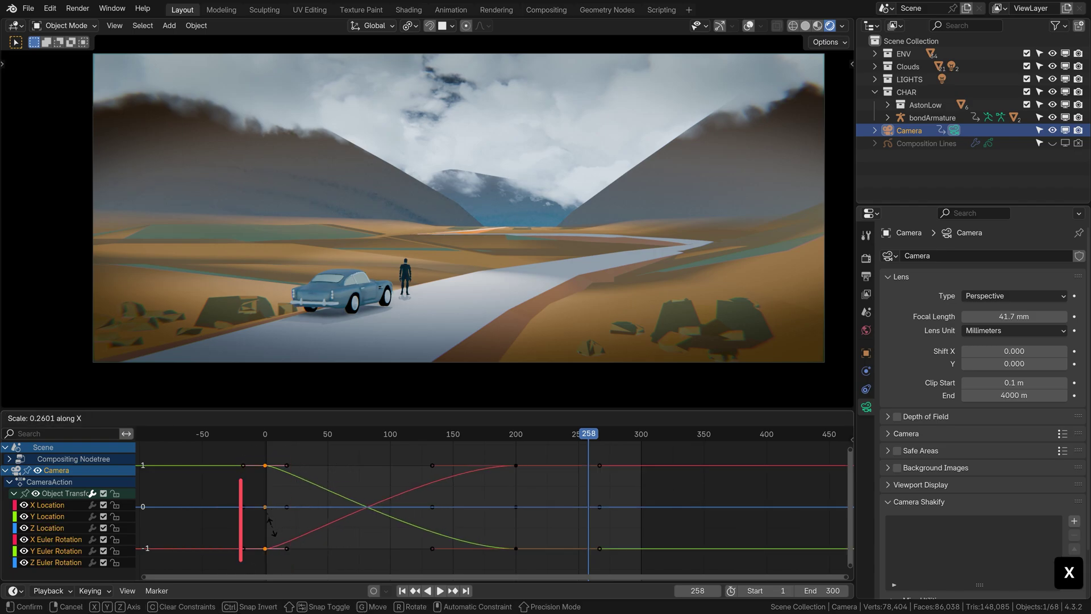
pyautogui.press('0')
pyautogui.click(262, 441)
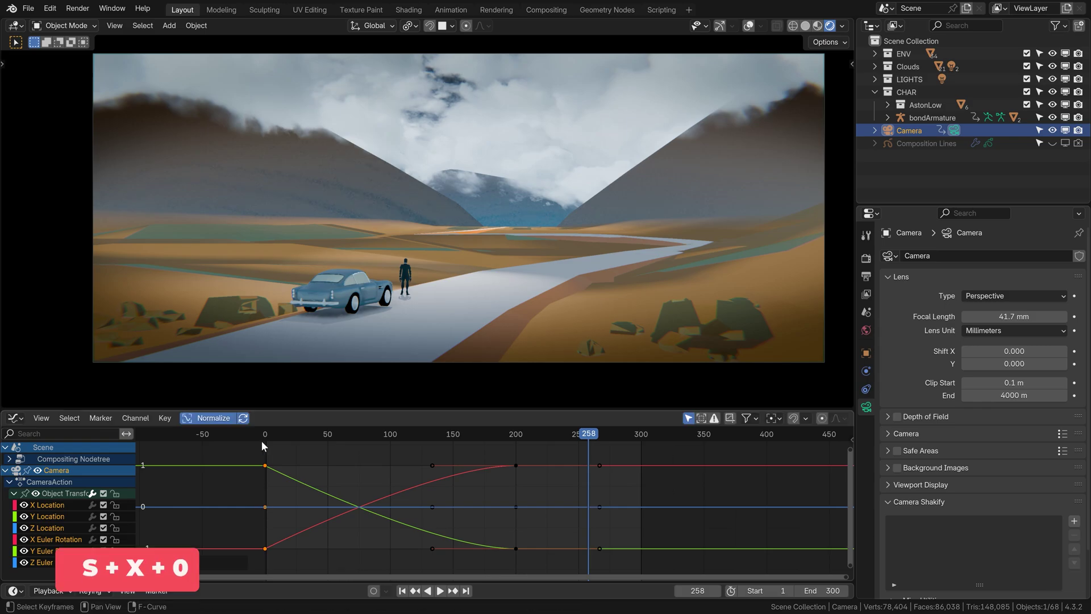
pyautogui.press('space')
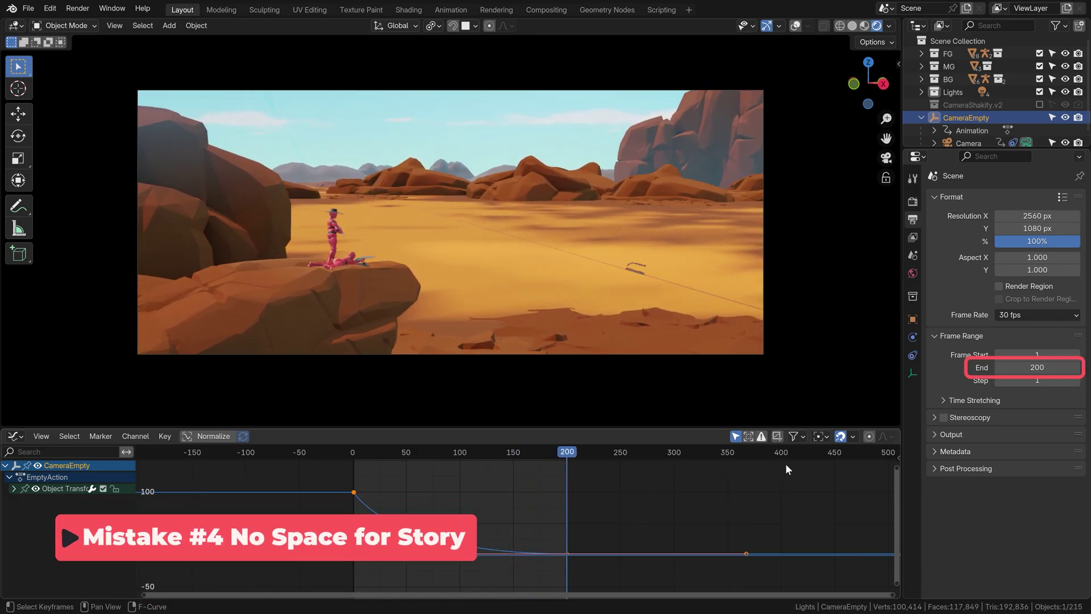
# - Commit the 350 end frame and play the extended shot from around frame 100
pyautogui.press('Return')
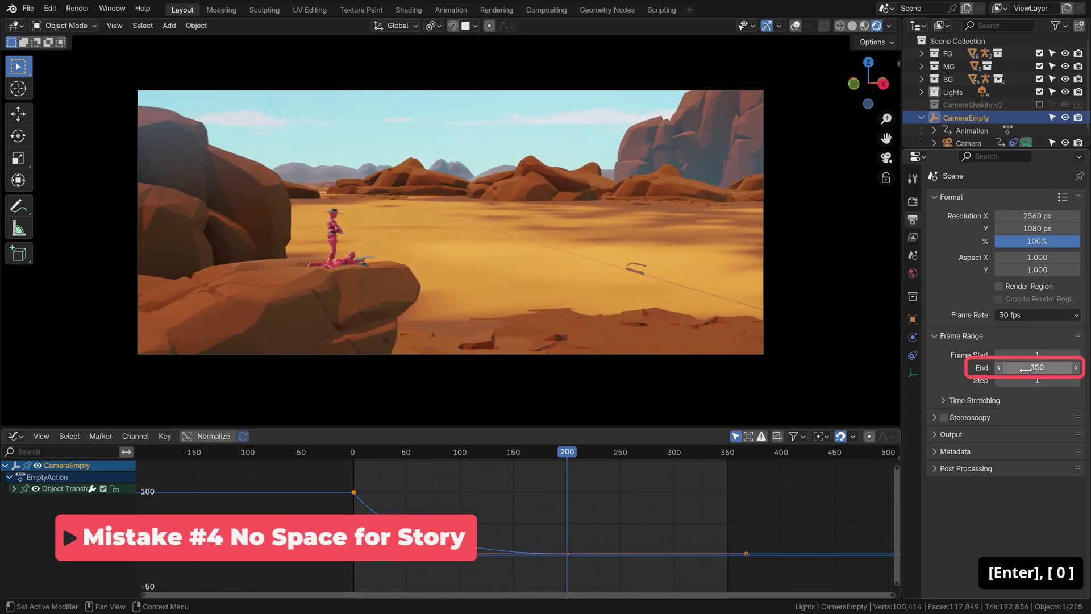
pyautogui.click(460, 452)
pyautogui.press('space')
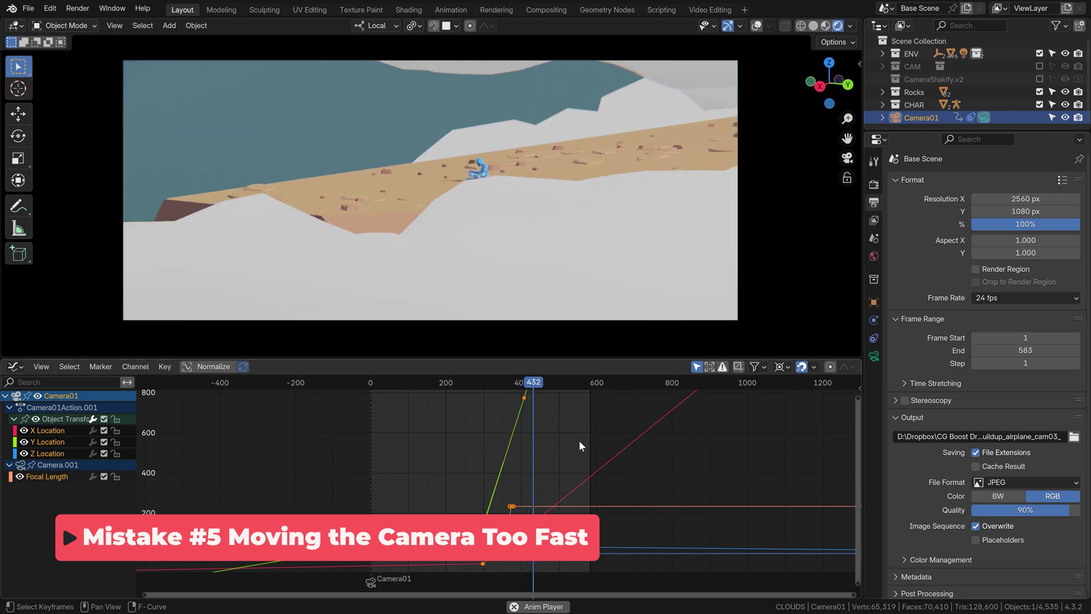
# - Stretch Camera01's keyframes about 3.5x along time and replay the slower move from frame 1
pyautogui.press('space')
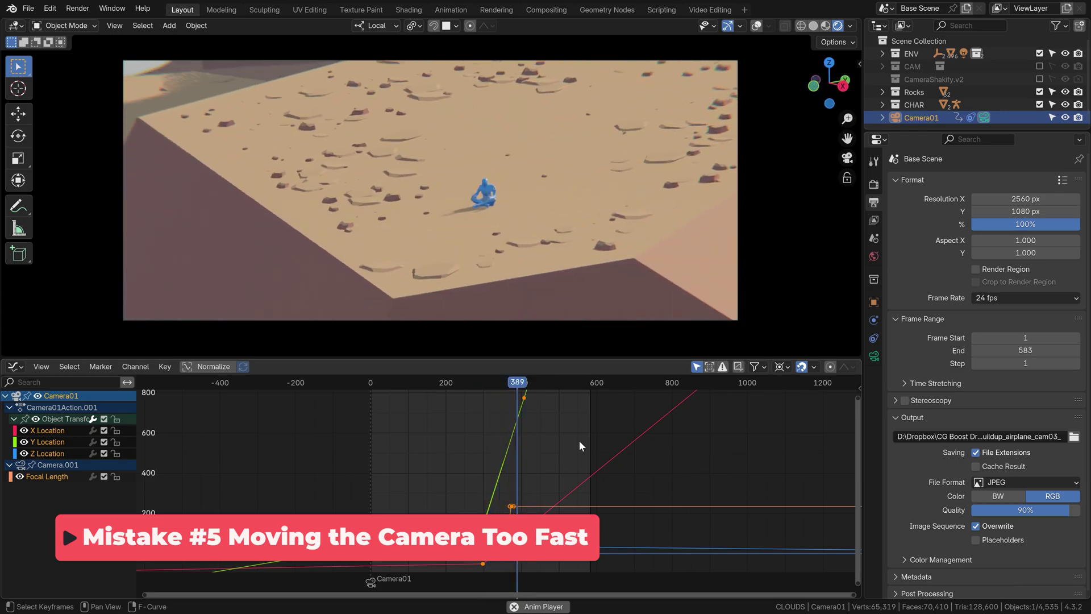
pyautogui.press('space')
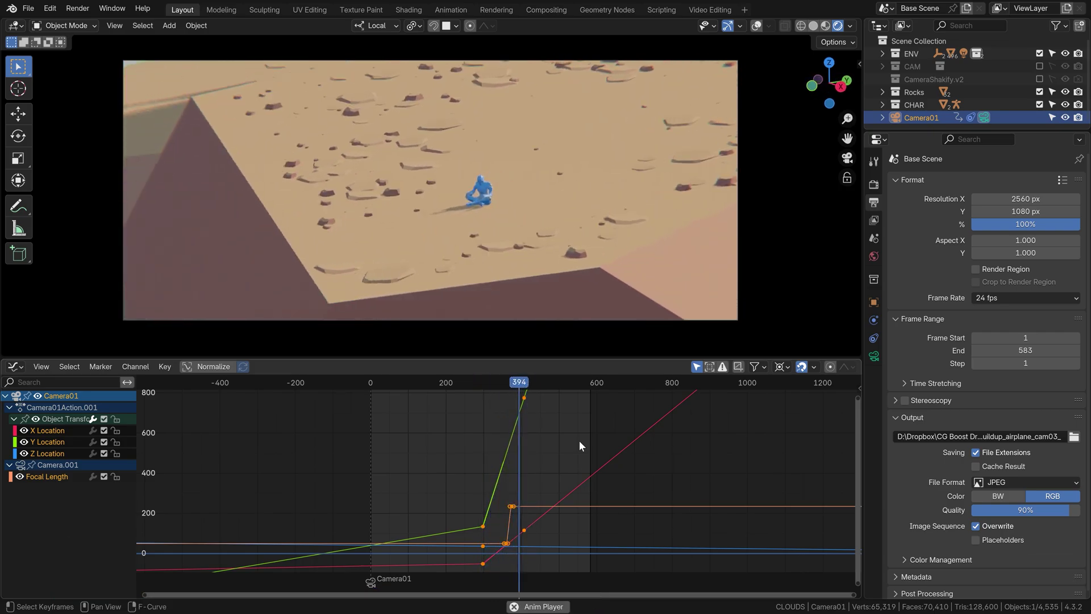
pyautogui.press('space')
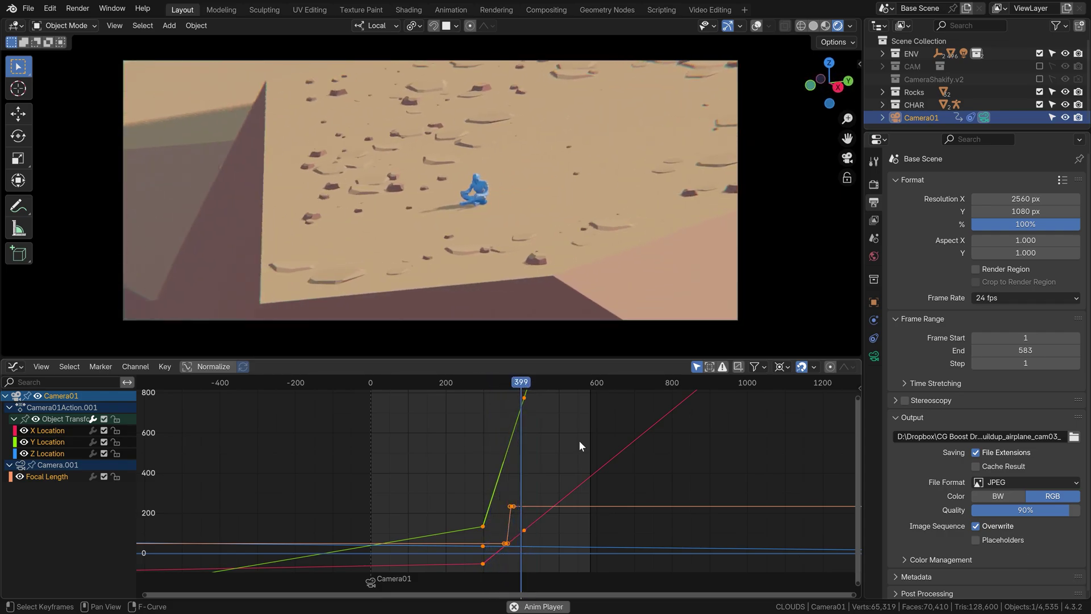
pyautogui.press('space')
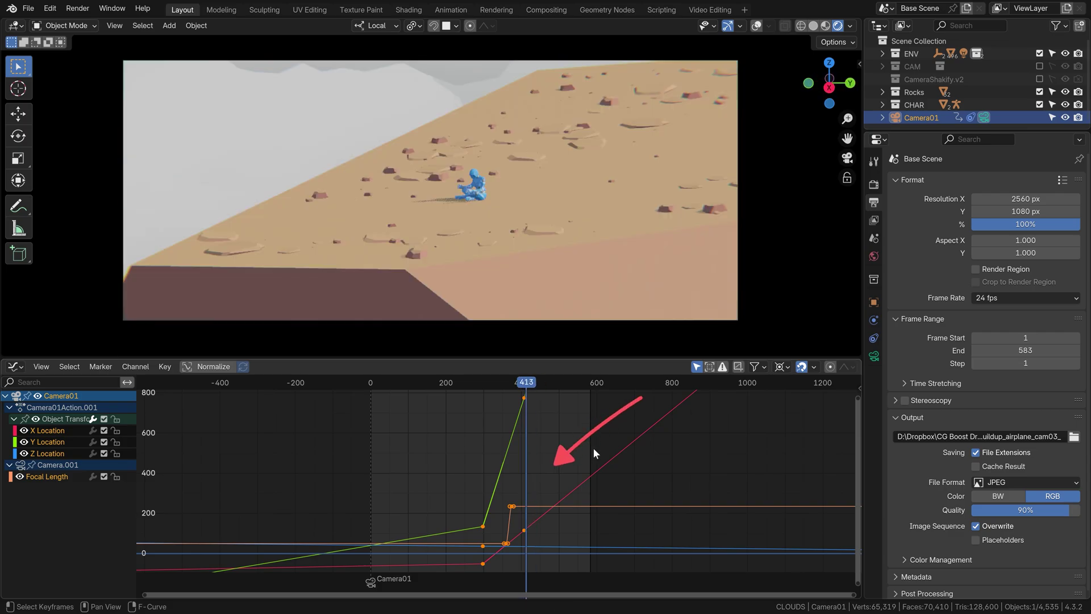
pyautogui.press('s')
pyautogui.press('x')
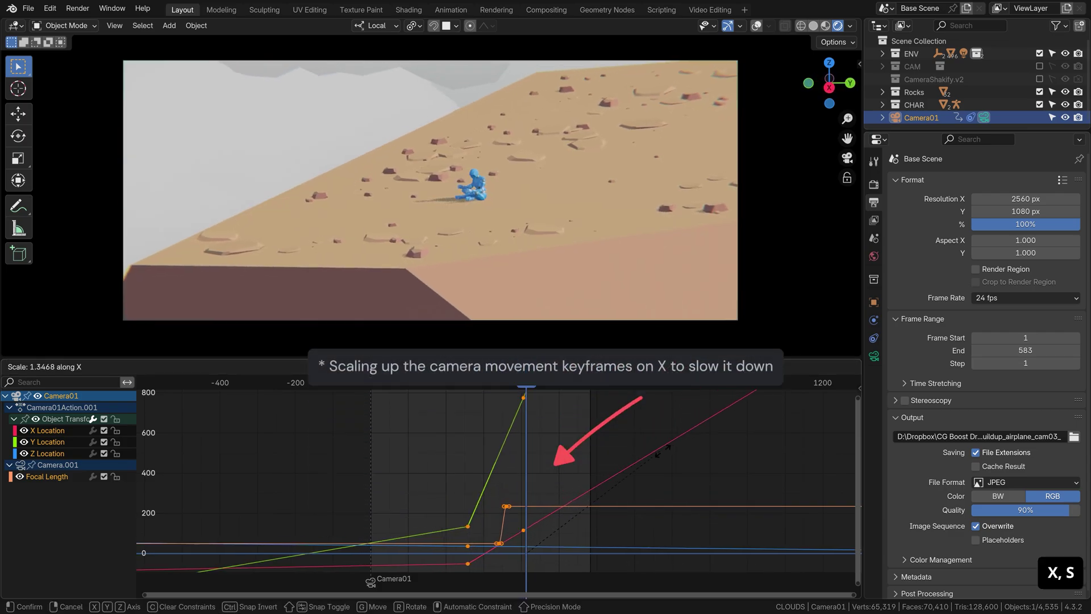
pyautogui.click(240, 464)
pyautogui.hotkey('shift', 'Left')
pyautogui.press('space')
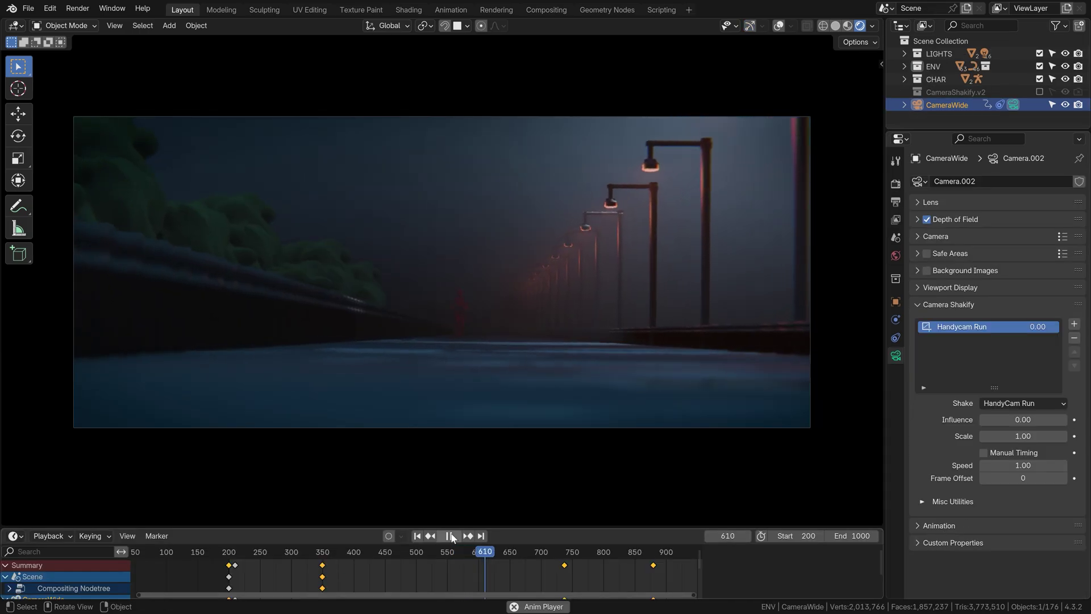
# - Raise CameraWide's shake influence to 0.16 and switch the preset to Walk to the Store
pyautogui.moveTo(1008, 424); pyautogui.dragTo(997, 419)
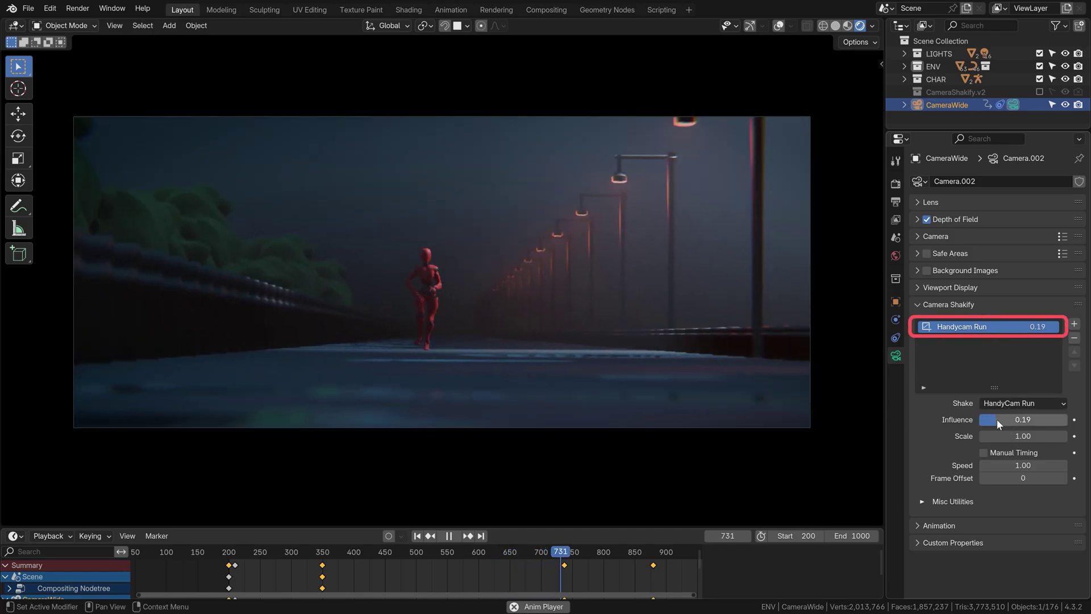
pyautogui.click(1004, 405)
pyautogui.click(1004, 435)
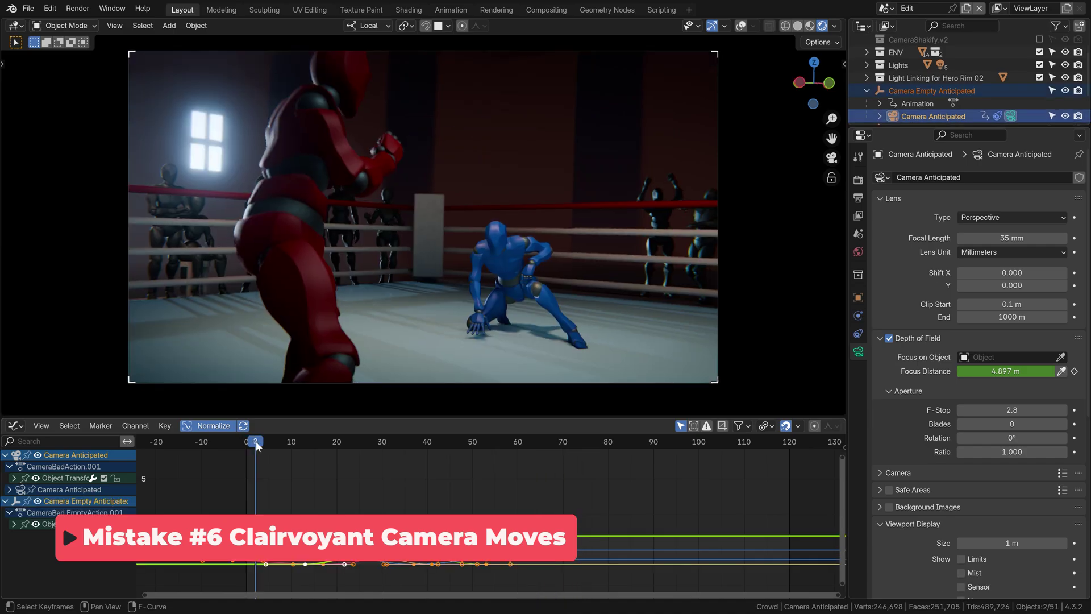
# - Delay the Camera Anticipated keyframes about 12 frames on the time axis, then return to frame 14
pyautogui.moveTo(322, 444); pyautogui.dragTo(508, 442)
pyautogui.press('g')
pyautogui.press('x')
pyautogui.click(405, 442)
pyautogui.click(309, 441)
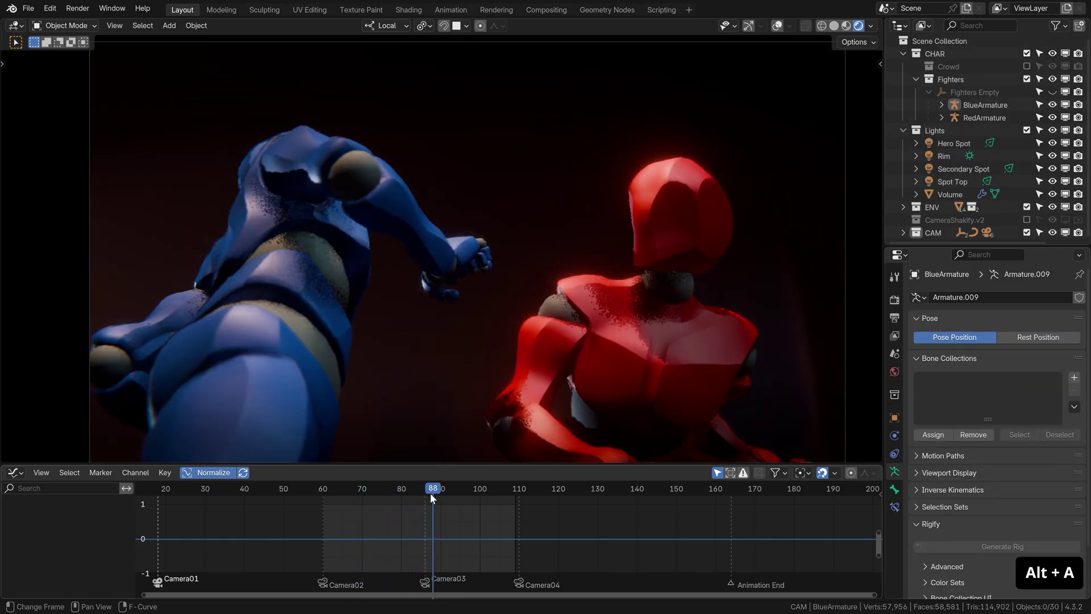
# - Scrub frames 88 to 101 of the Camera Correct shot and replay it from near the start
pyautogui.moveTo(430, 493); pyautogui.dragTo(507, 496)
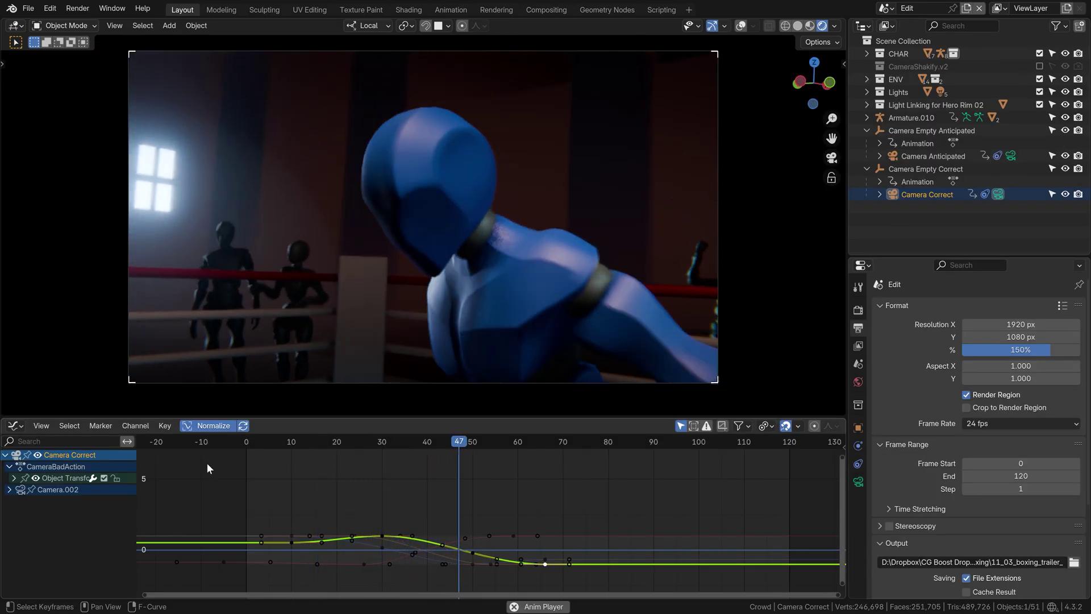
pyautogui.hotkey('shift', 'Left')
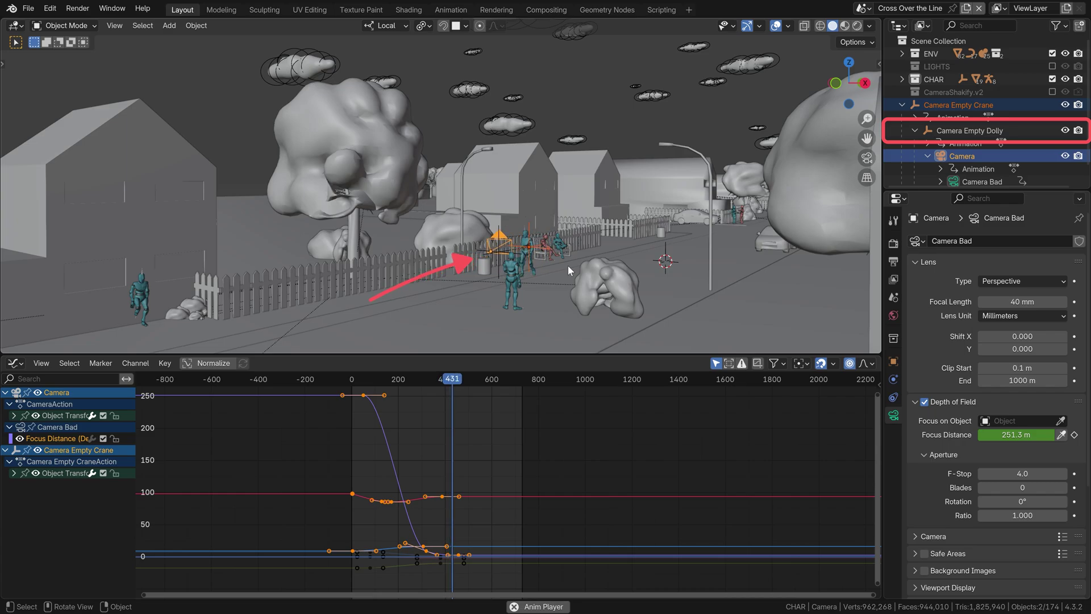
# - Select Camera Empty Dolly and the Camera together in the Outliner
pyautogui.click(950, 130)
pyautogui.keyDown('ctrl'); pyautogui.click(962, 157); pyautogui.keyUp('ctrl')
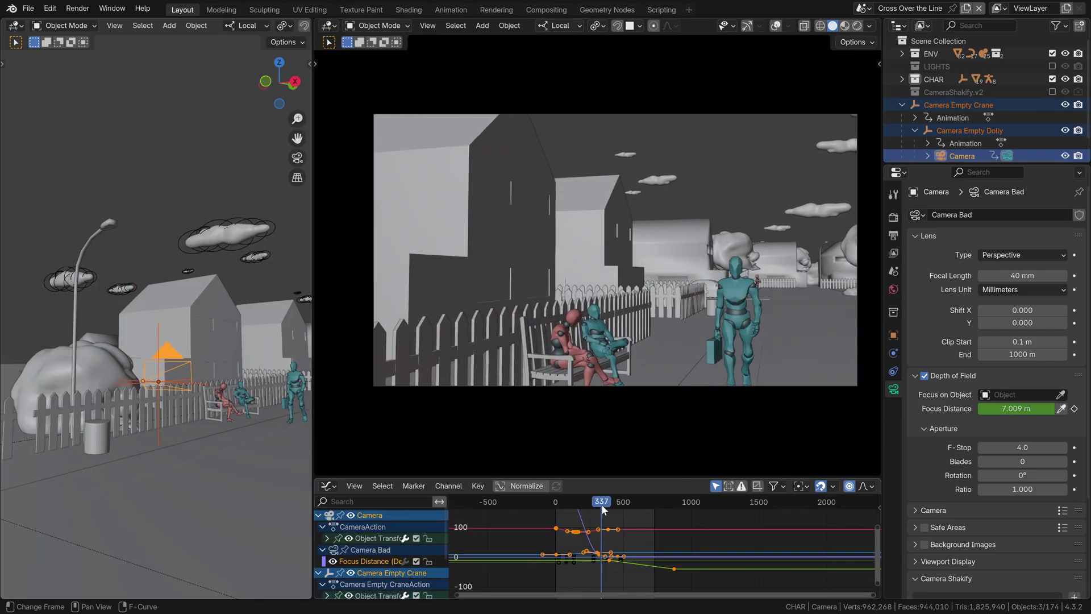
# - Normalize the curves and shift the Camera Empty Dolly keys earlier so the move overlaps the crane
pyautogui.moveTo(601, 504); pyautogui.dragTo(609, 507)
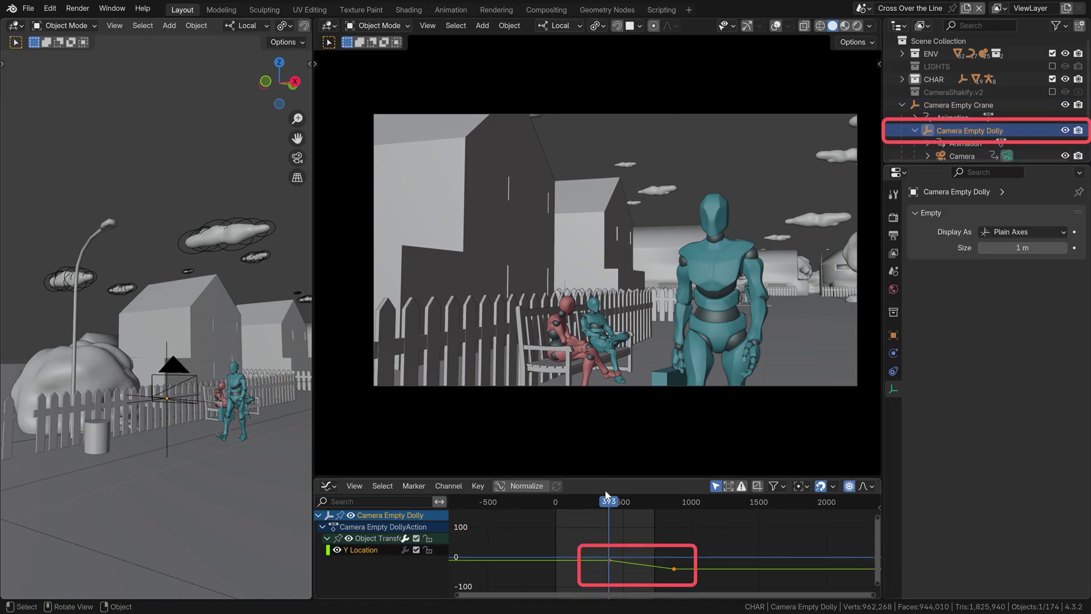
pyautogui.moveTo(607, 501); pyautogui.dragTo(611, 503)
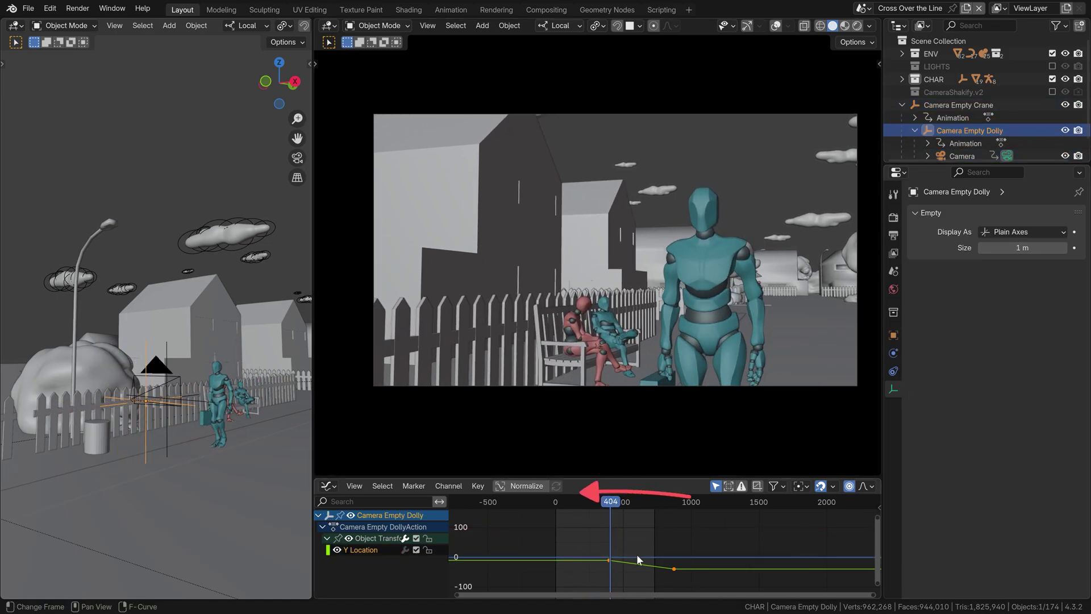
pyautogui.middleClick(698, 520)
pyautogui.press('g')
pyautogui.press('x')
pyautogui.click(607, 507)
pyautogui.click(605, 503)
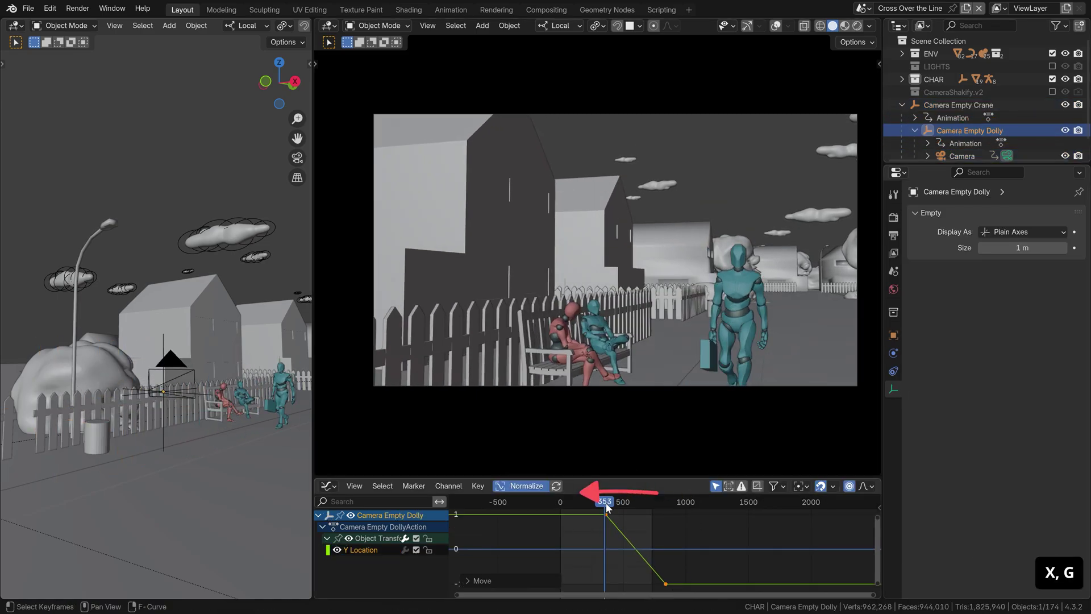
pyautogui.press('g')
pyautogui.click(607, 508)
# - Stretch the dolly keyframes along the time axis to lengthen its move
pyautogui.moveTo(607, 502); pyautogui.dragTo(623, 547)
pyautogui.press('t')
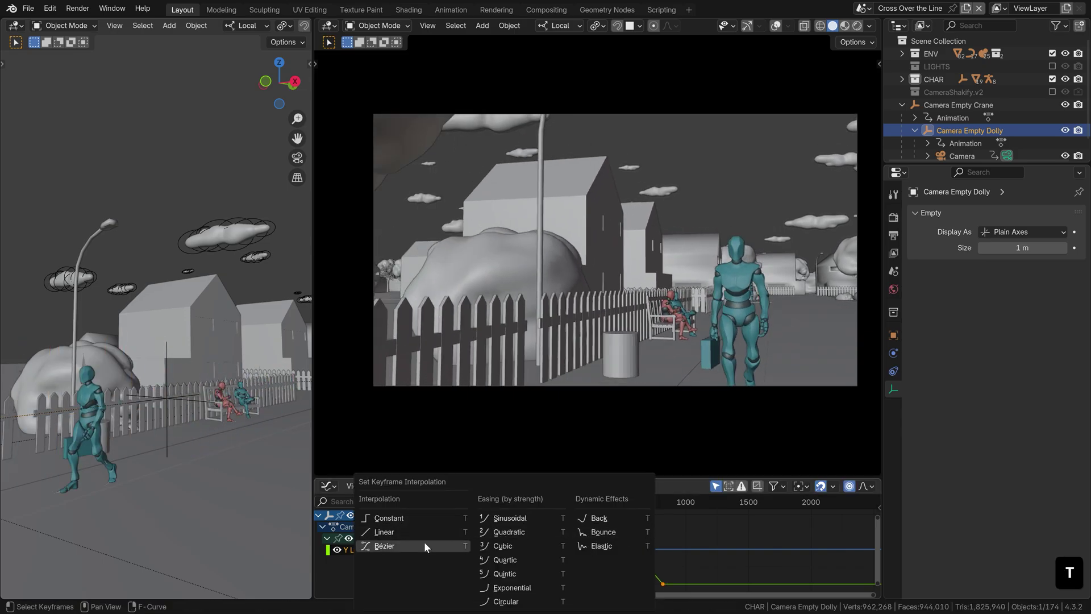
pyautogui.rightClick(640, 522)
pyautogui.press('s')
pyautogui.press('x')
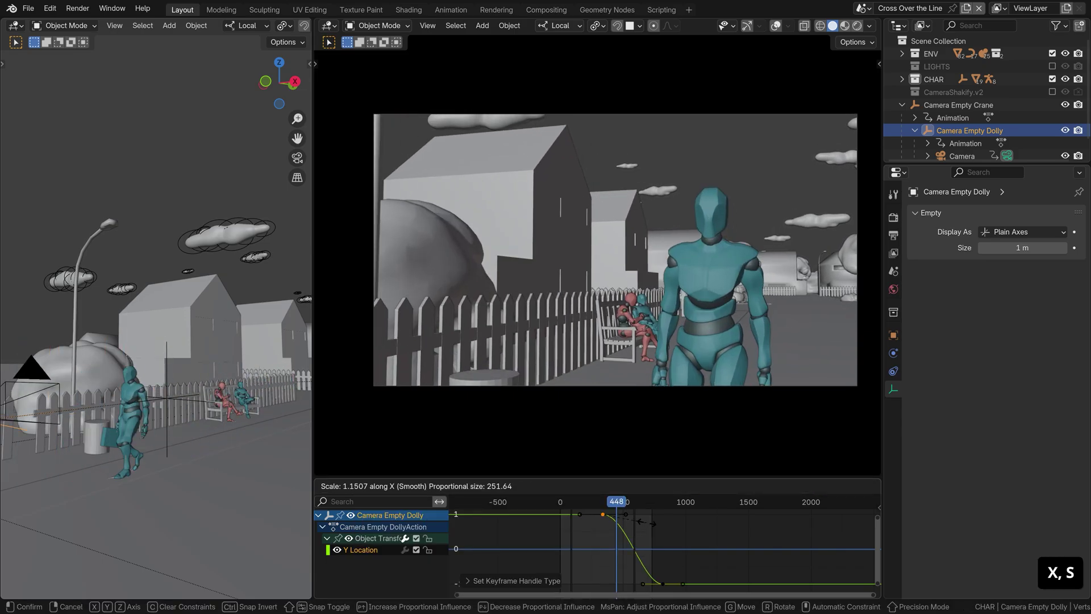
pyautogui.click(650, 523)
pyautogui.moveTo(608, 502); pyautogui.dragTo(619, 507)
# - Set the camera's Camera Shakify preset to The Wedding
pyautogui.click(962, 156)
pyautogui.click(1021, 549)
pyautogui.click(1012, 455)
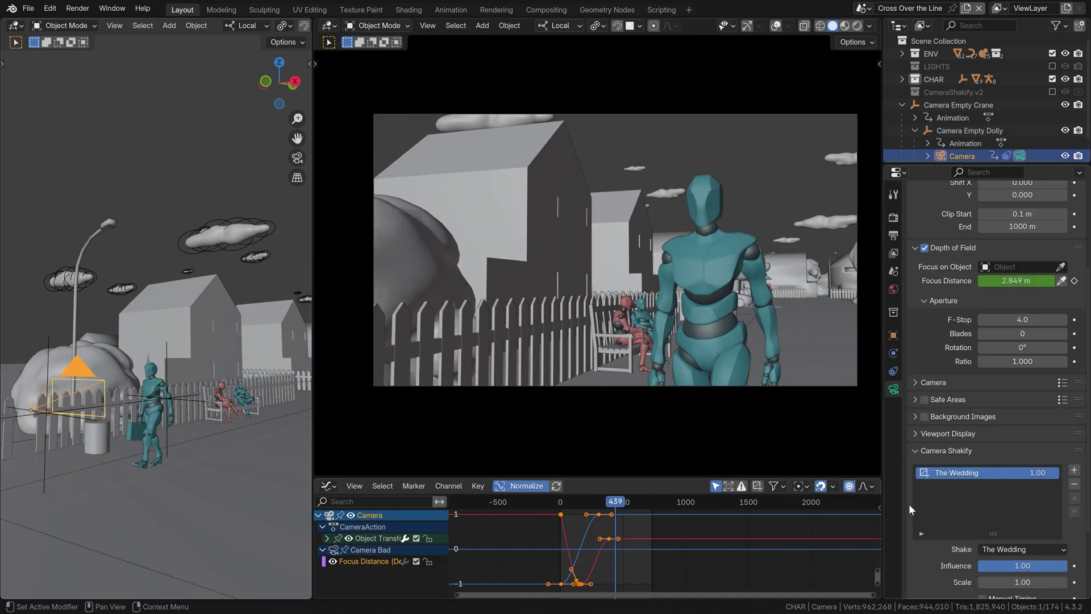
pyautogui.click(580, 502)
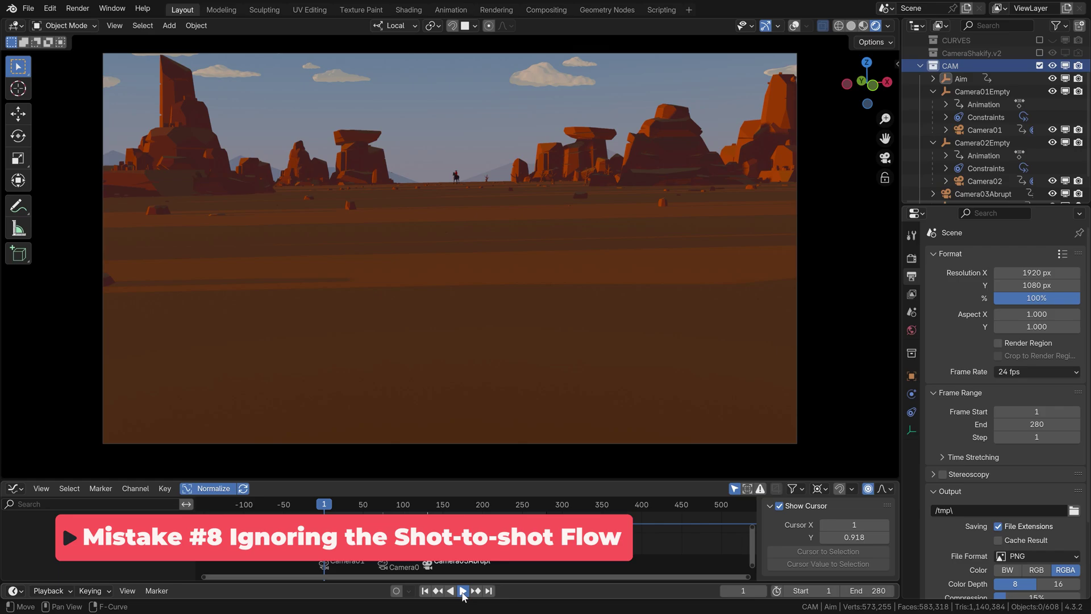
# - Play back the desert shot with its three camera cuts from frame 1
pyautogui.click(463, 594)
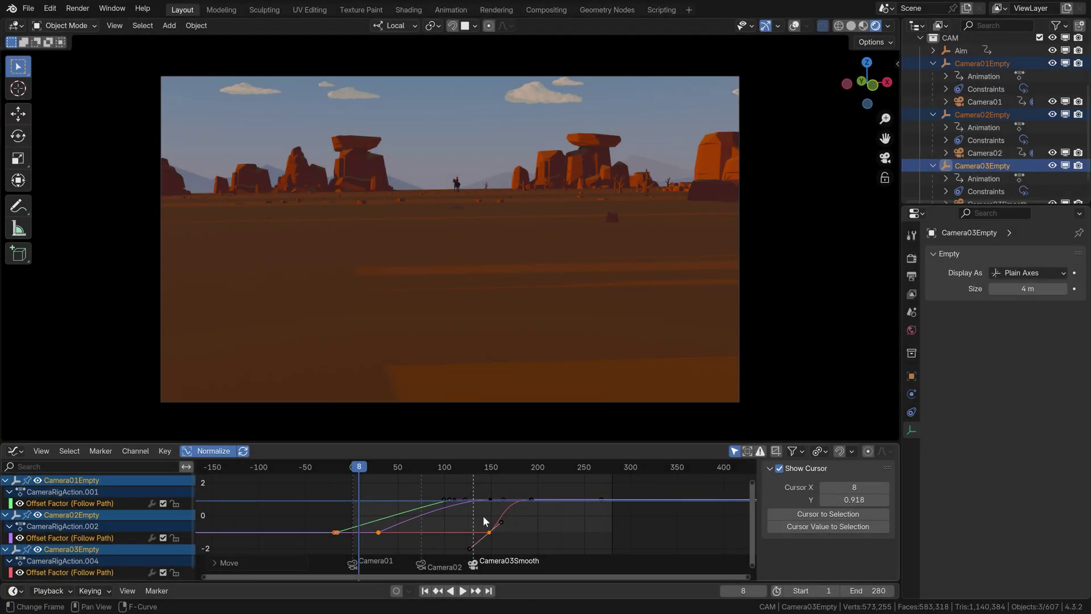
# - Move the Camera03Empty Offset Factor keys 17 frames earlier and play the retimed sequence
pyautogui.press('g')
pyautogui.press('x')
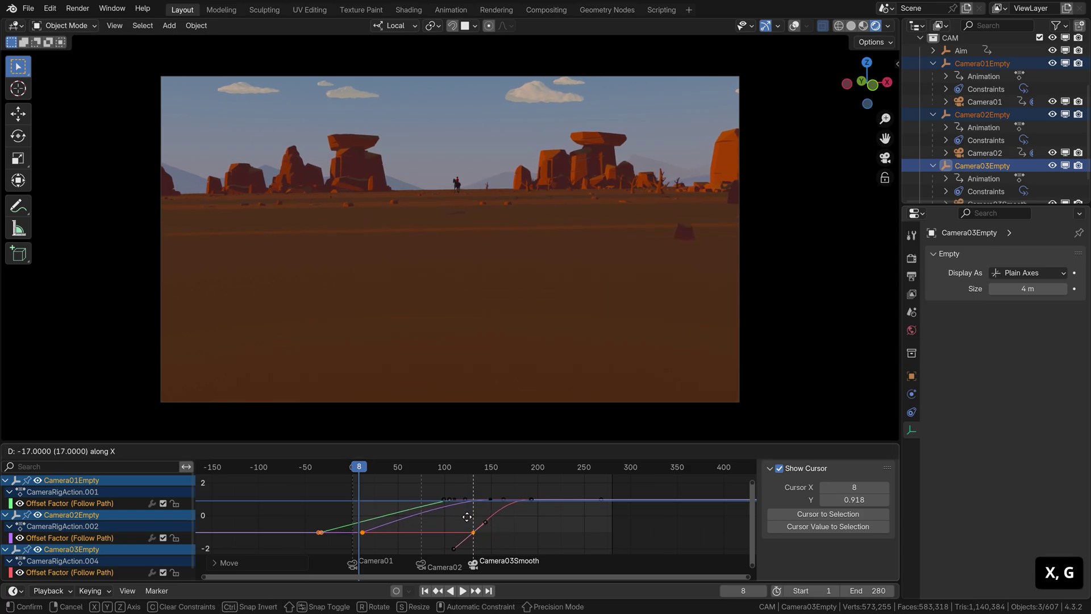
pyautogui.click(462, 517)
pyautogui.press('space')
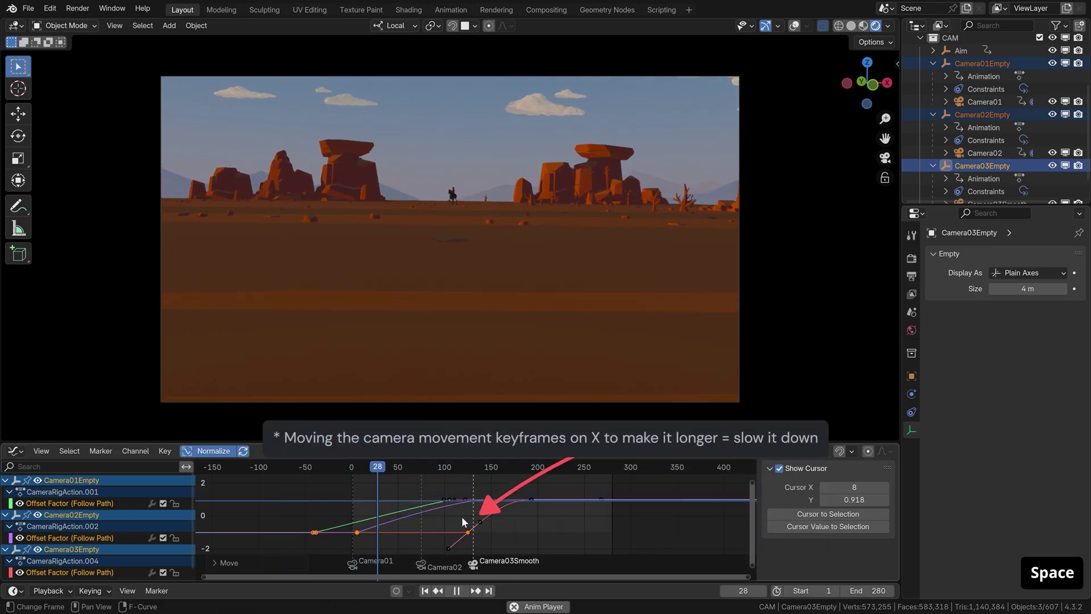